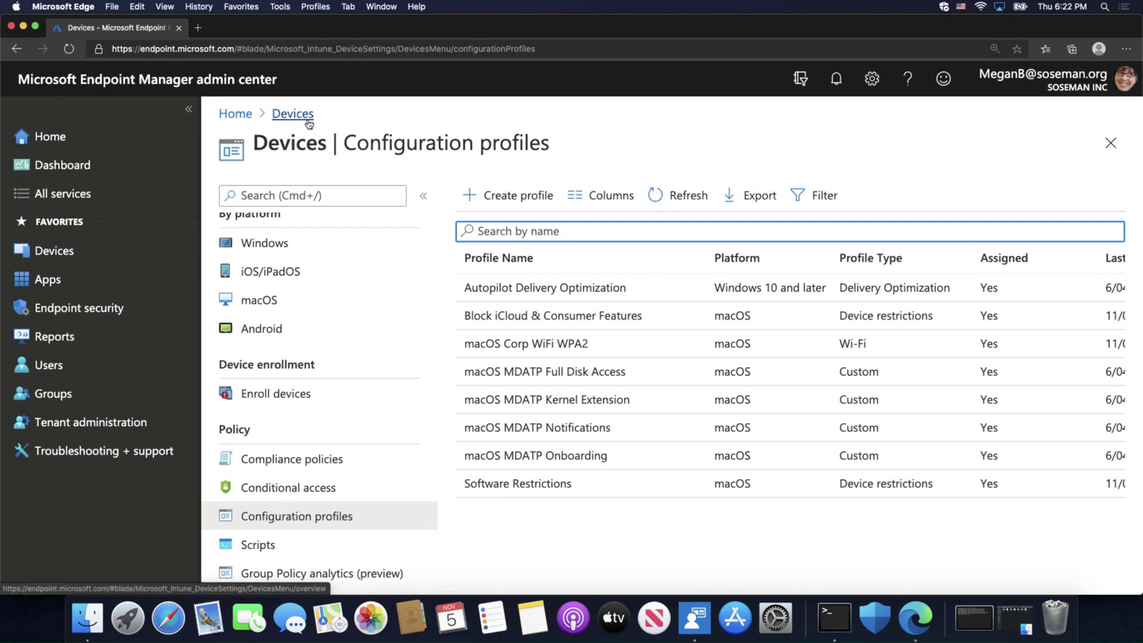
Open Configuration profiles under Devices to list the eight existing profiles.
{"action": "left_click", "coordinate": [339, 517]}
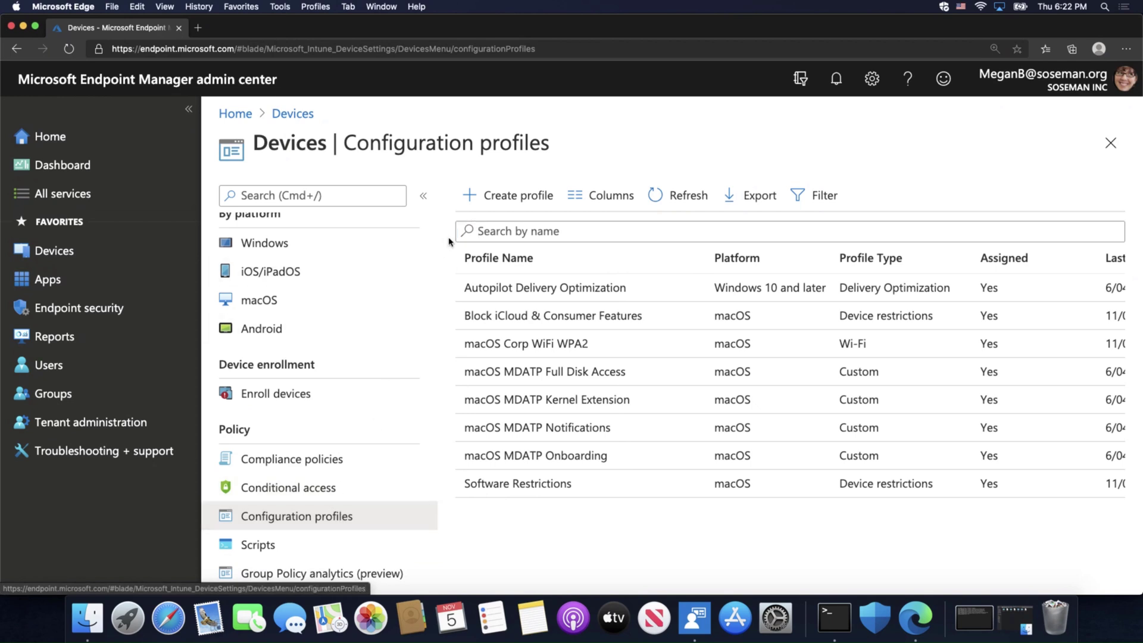
{"action": "left_click", "coordinate": [485, 202]}
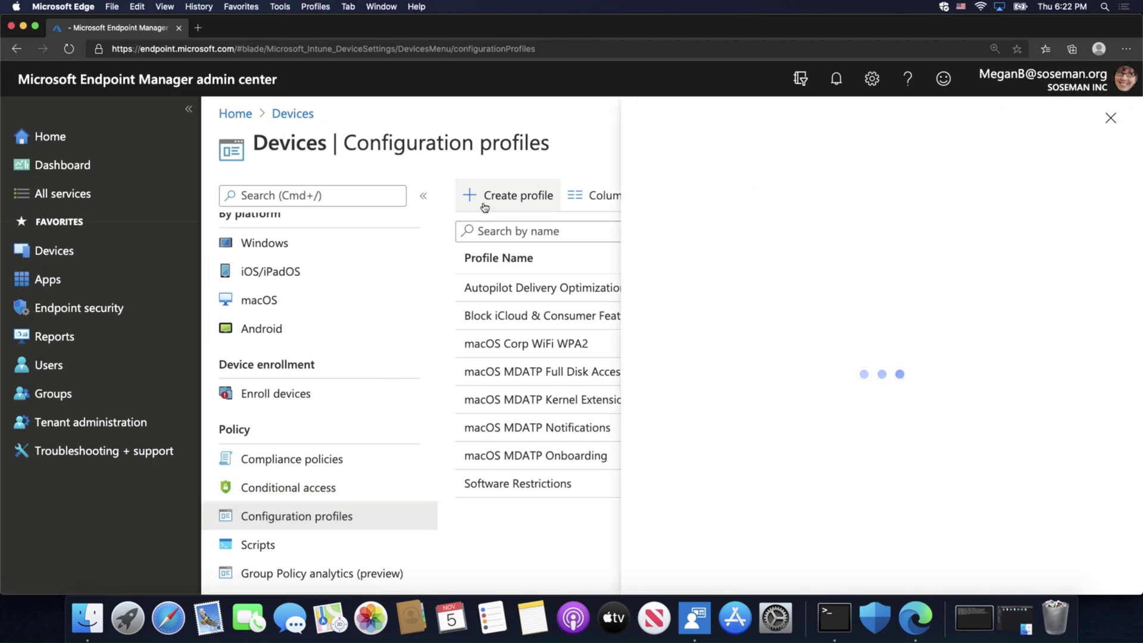
{"action": "left_click", "coordinate": [687, 204]}
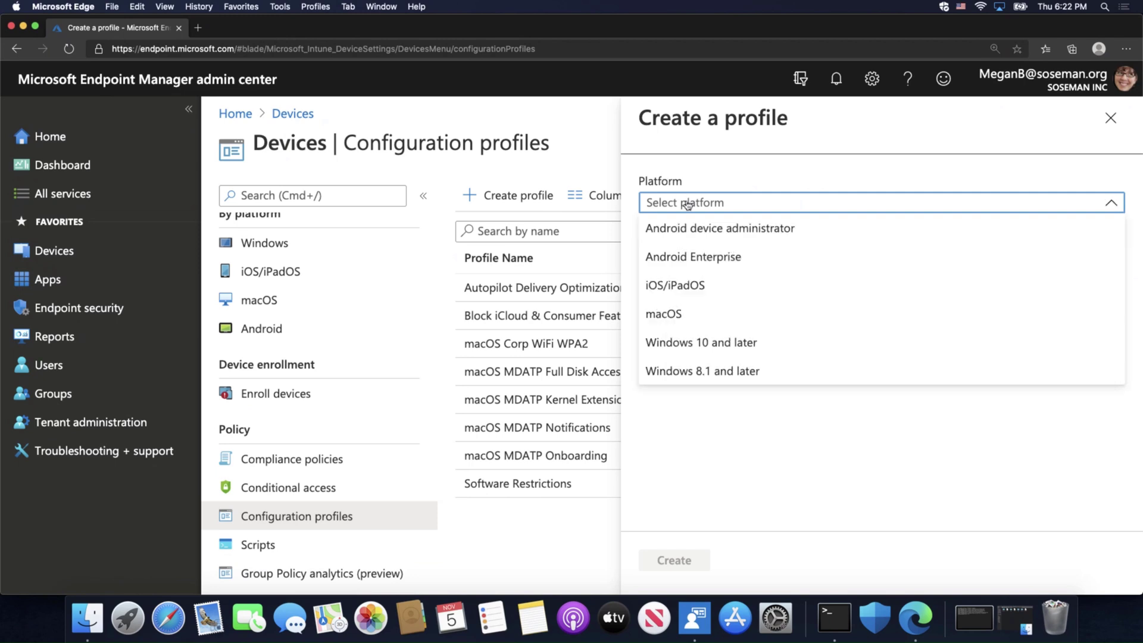
{"action": "left_click", "coordinate": [694, 314]}
{"action": "left_click", "coordinate": [705, 256]}
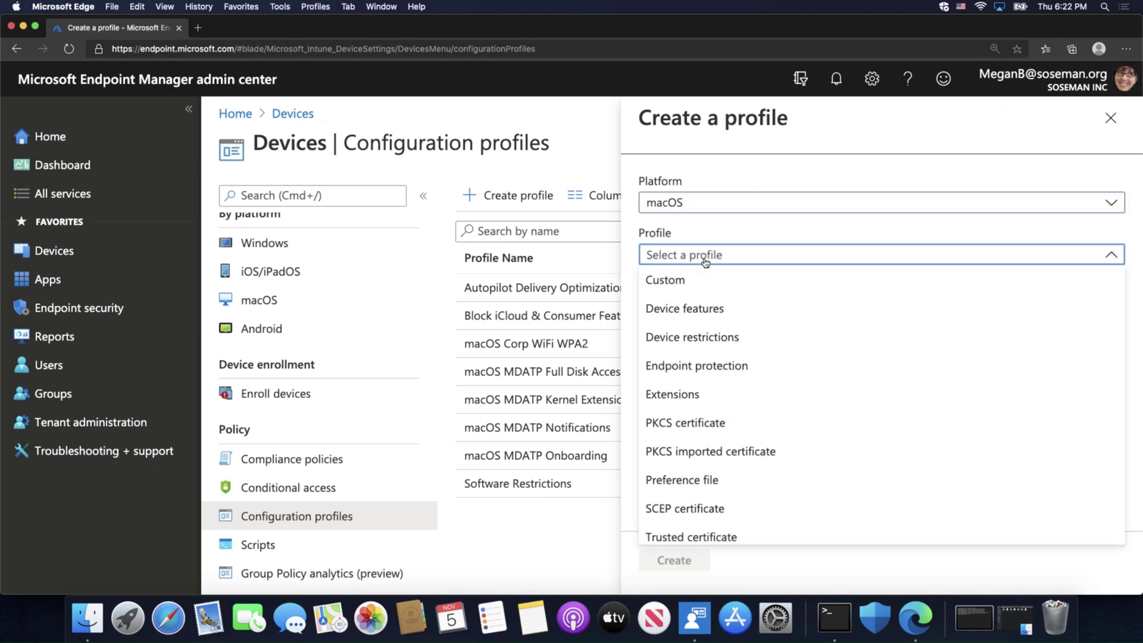
{"action": "scroll", "coordinate": [750, 468], "scroll_direction": "down", "scroll_amount": 3}
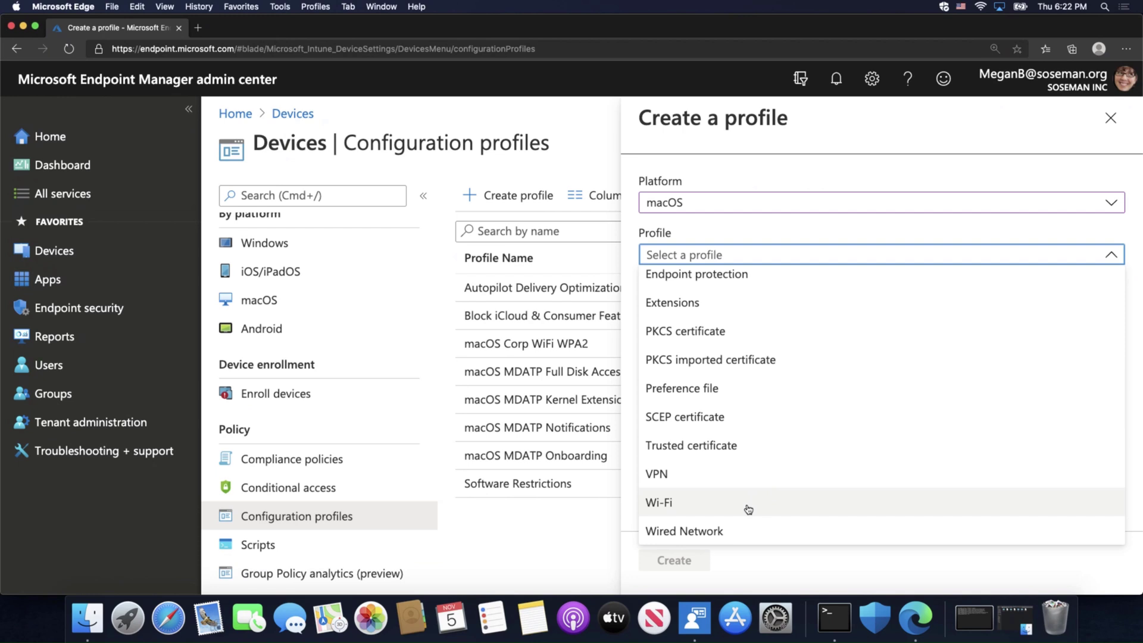
{"action": "left_click", "coordinate": [1110, 118]}
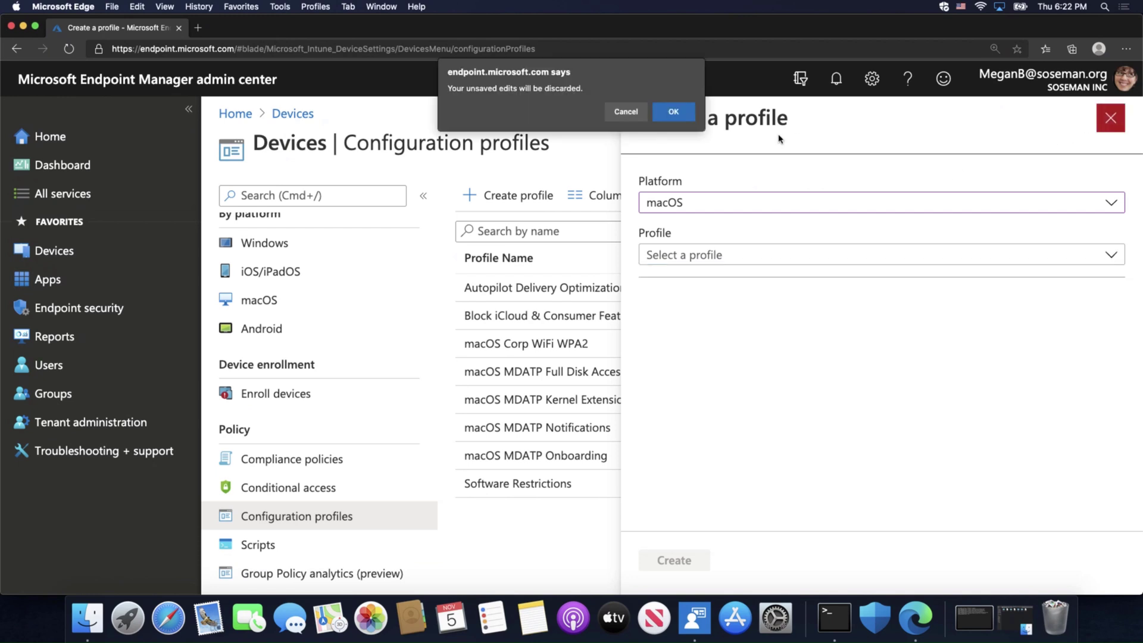
{"action": "left_click", "coordinate": [673, 111]}
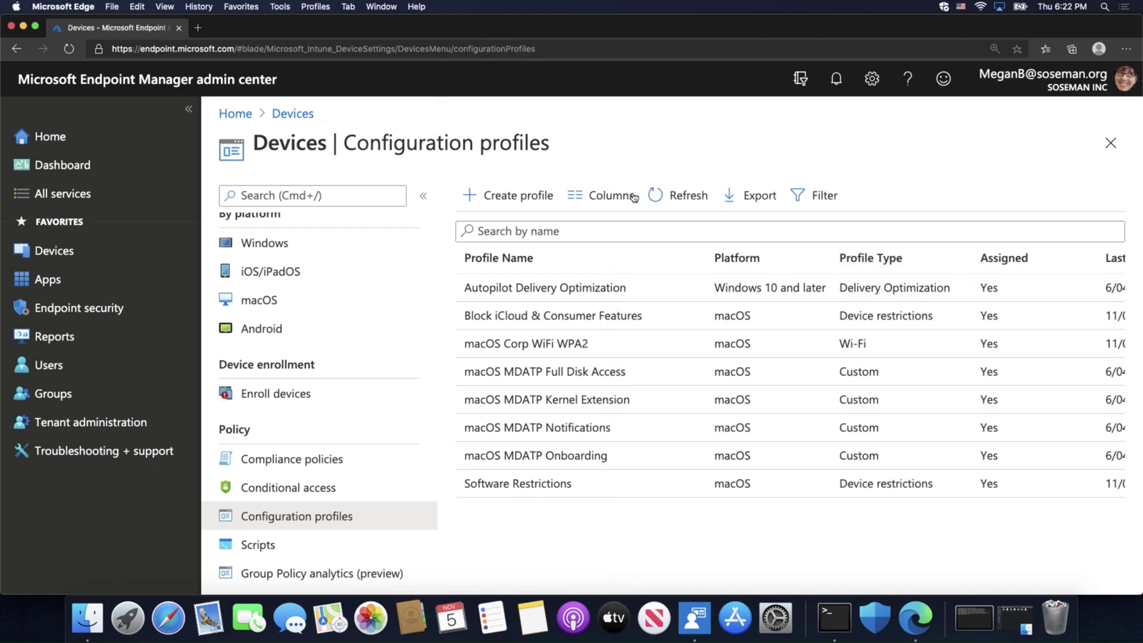
Open the macOS Corp WiFi WPA2 profile's Properties and edit its configuration settings.
{"action": "left_click", "coordinate": [589, 342]}
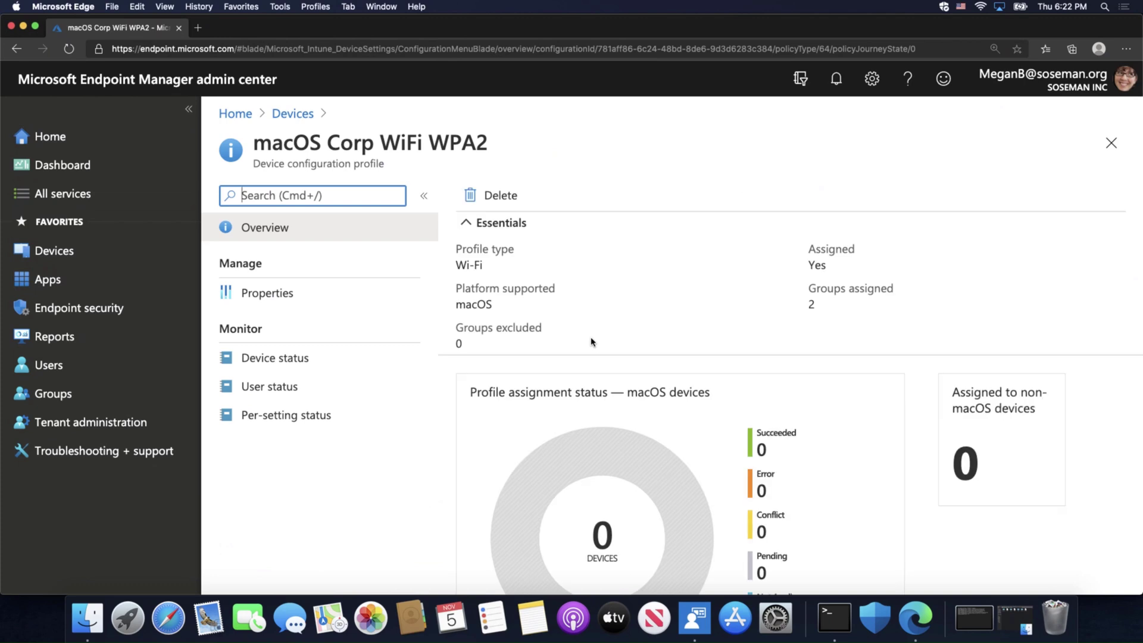
{"action": "left_click", "coordinate": [378, 303]}
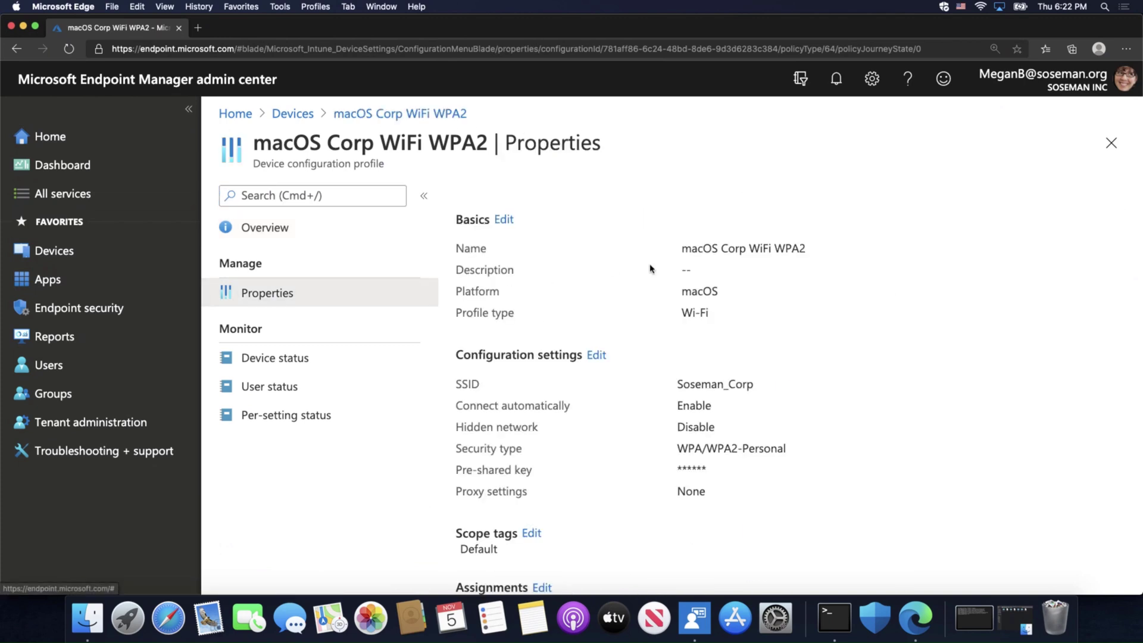
{"action": "scroll", "coordinate": [645, 276], "scroll_direction": "down", "scroll_amount": 2}
{"action": "left_click", "coordinate": [605, 328]}
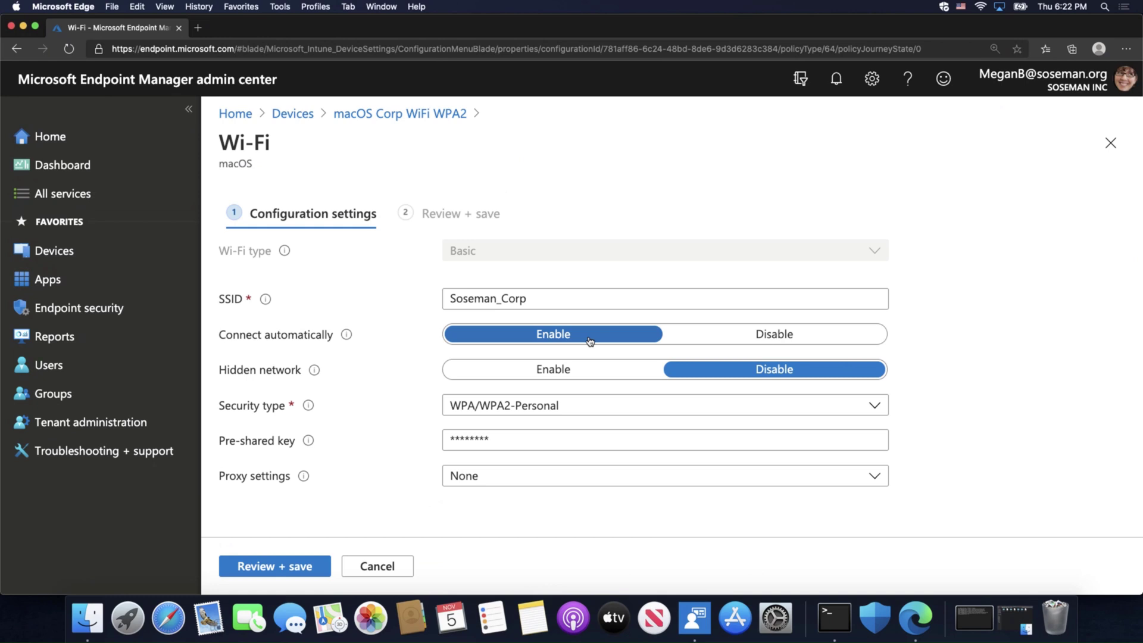
Review the WPA/WPA2-Personal security type and pre-shared key, then cancel and discard edits.
{"action": "scroll", "coordinate": [826, 362], "scroll_direction": "down", "scroll_amount": 1}
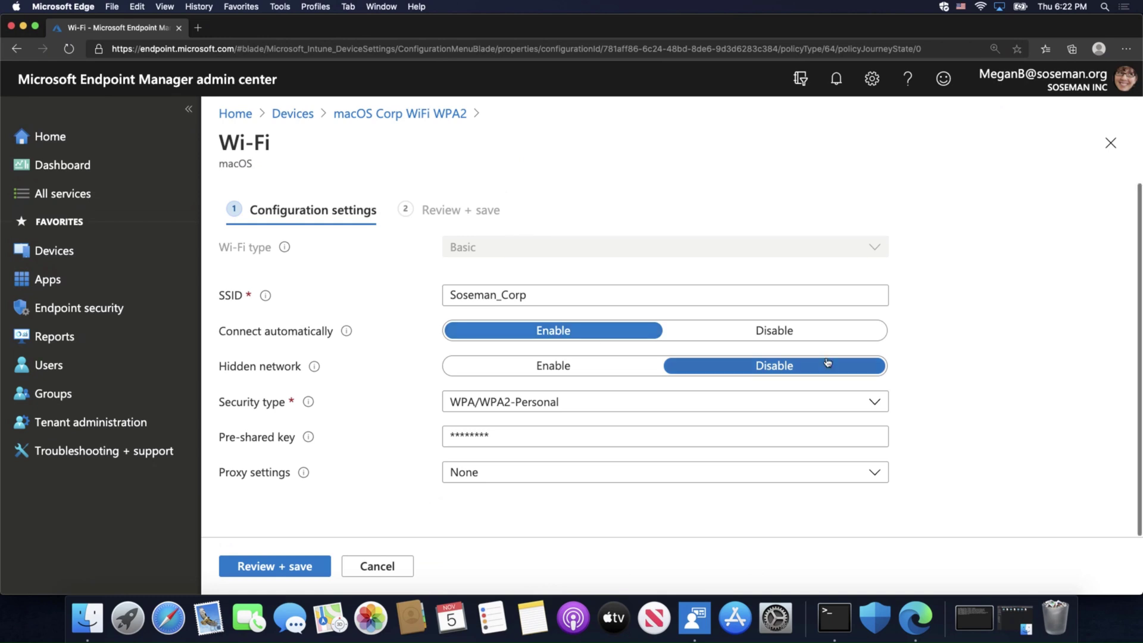
{"action": "left_click", "coordinate": [874, 402]}
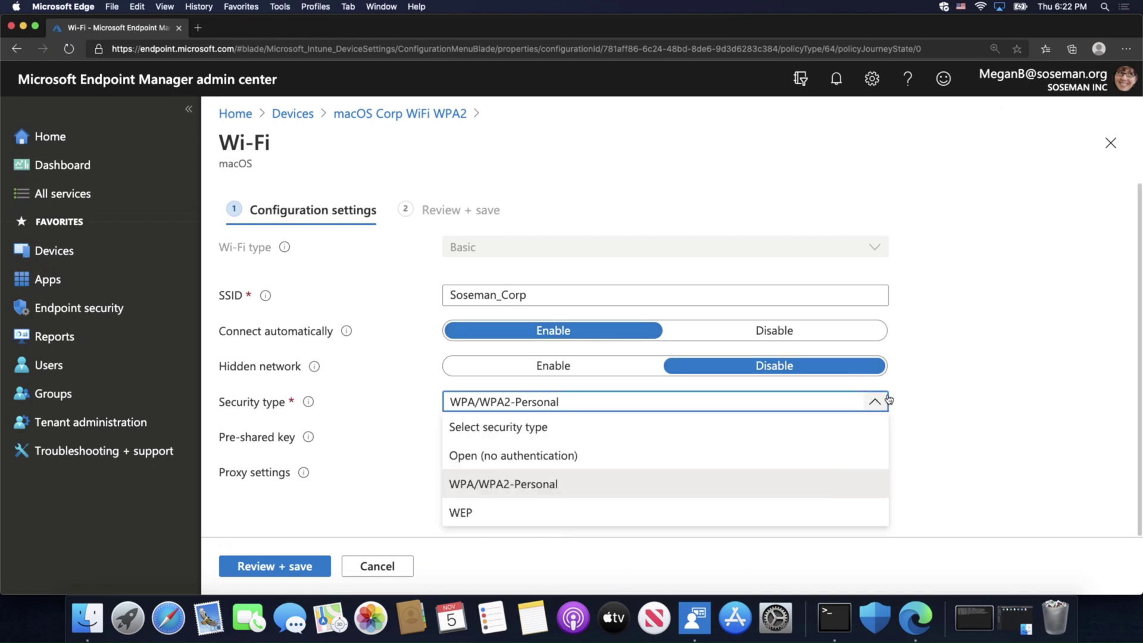
{"action": "left_click", "coordinate": [946, 391]}
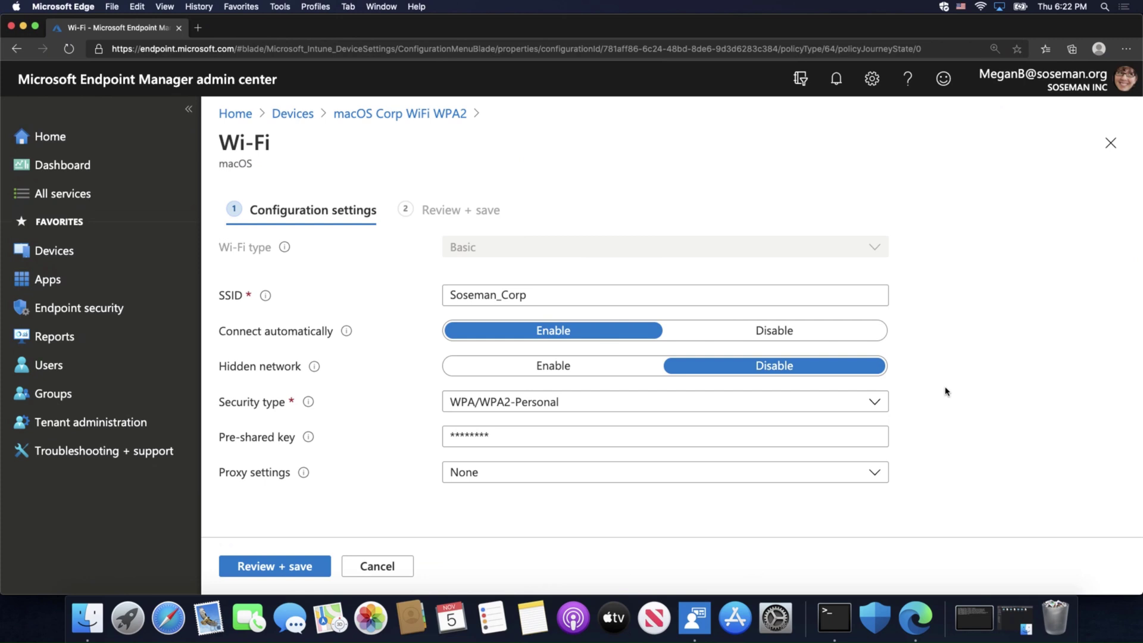
{"action": "left_click", "coordinate": [872, 437]}
{"action": "left_click", "coordinate": [921, 422]}
{"action": "left_click", "coordinate": [396, 568]}
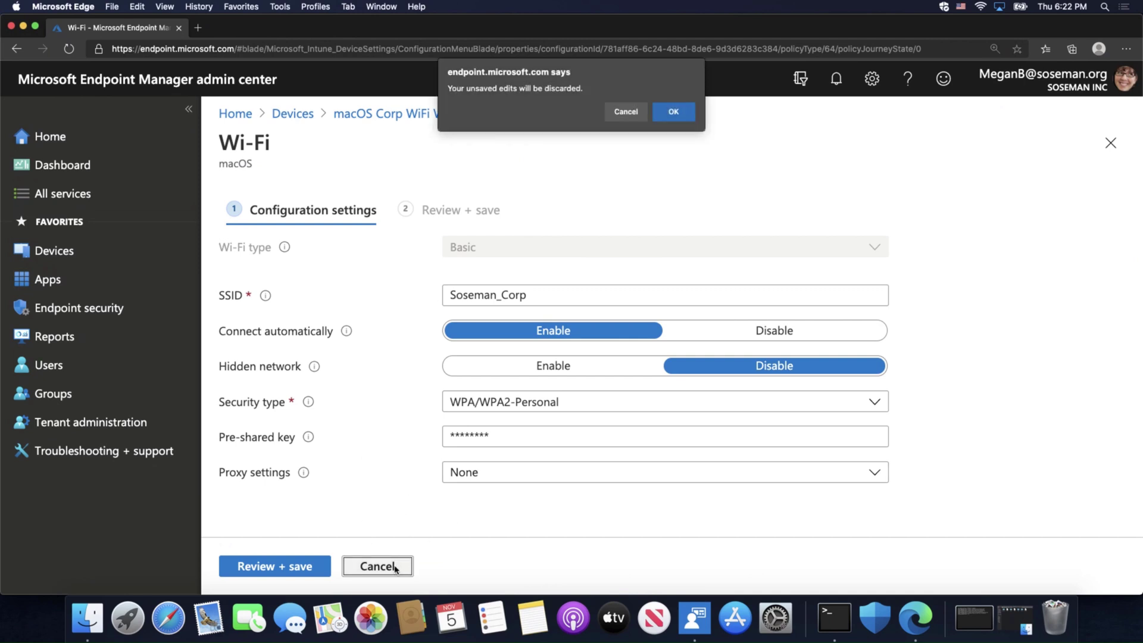
{"action": "left_click", "coordinate": [670, 112]}
{"action": "scroll", "coordinate": [602, 298], "scroll_direction": "down", "scroll_amount": 2}
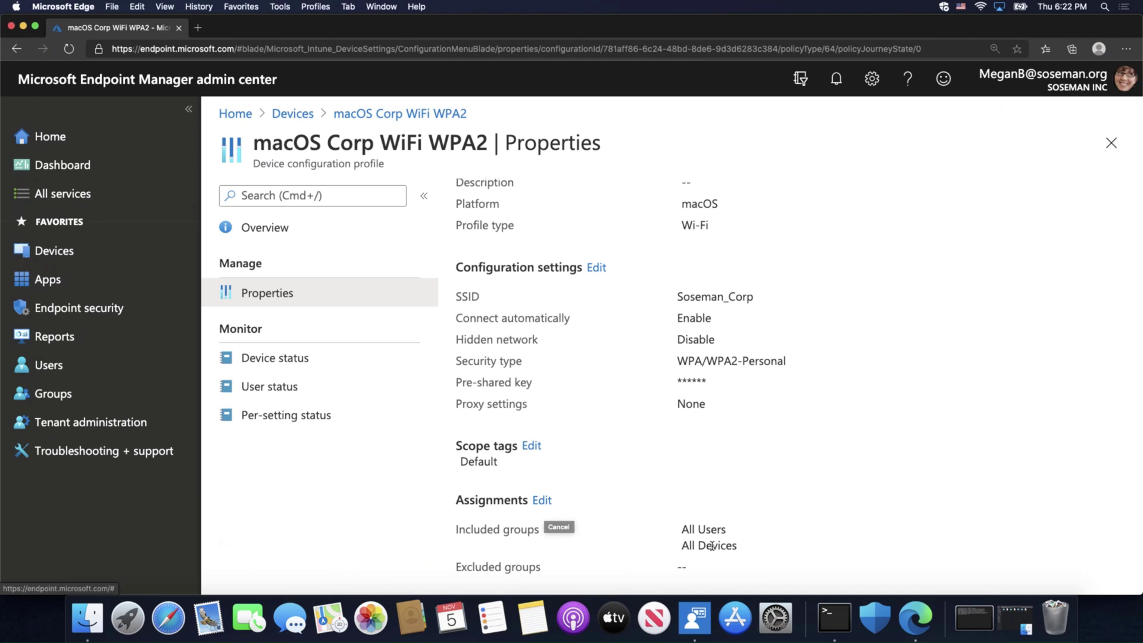
{"action": "left_click", "coordinate": [774, 619]}
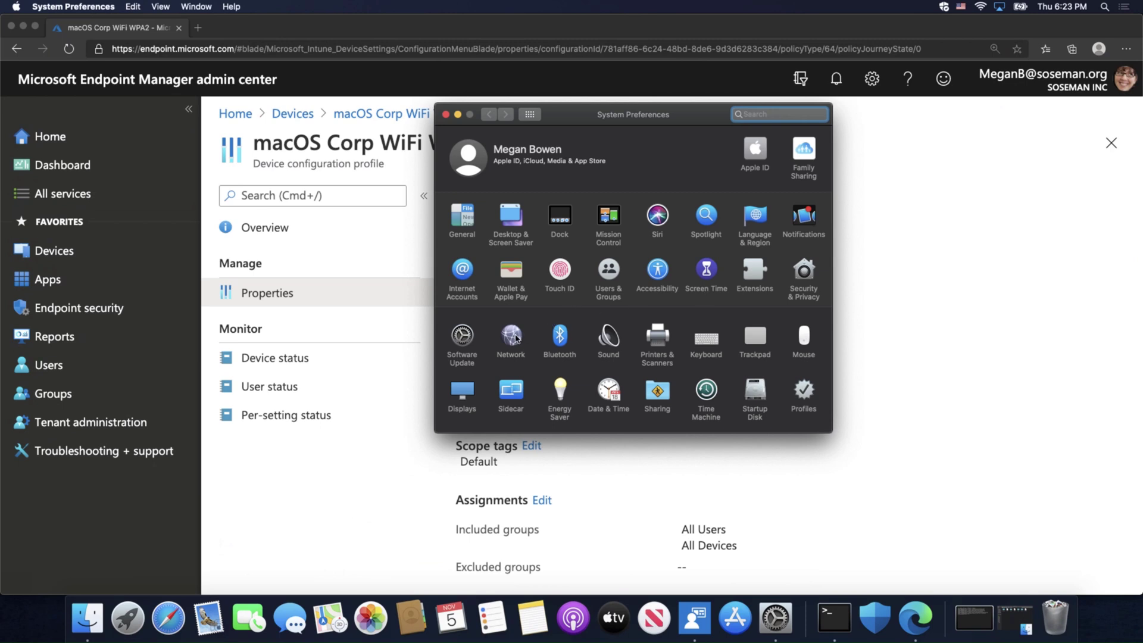
{"action": "left_click", "coordinate": [515, 339]}
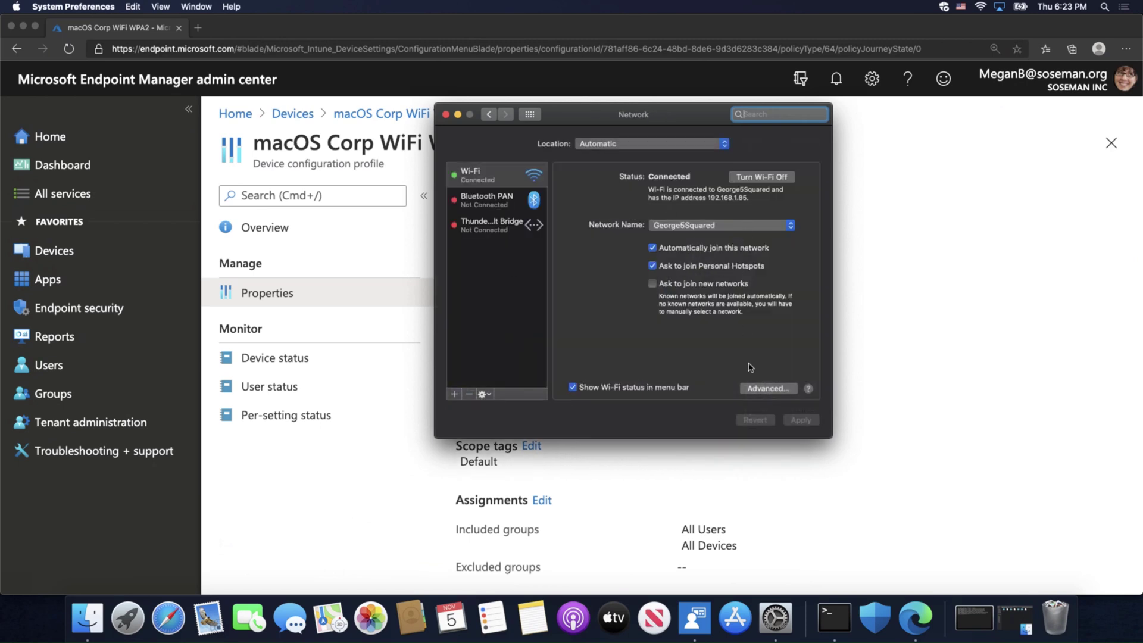
{"action": "left_click", "coordinate": [751, 390]}
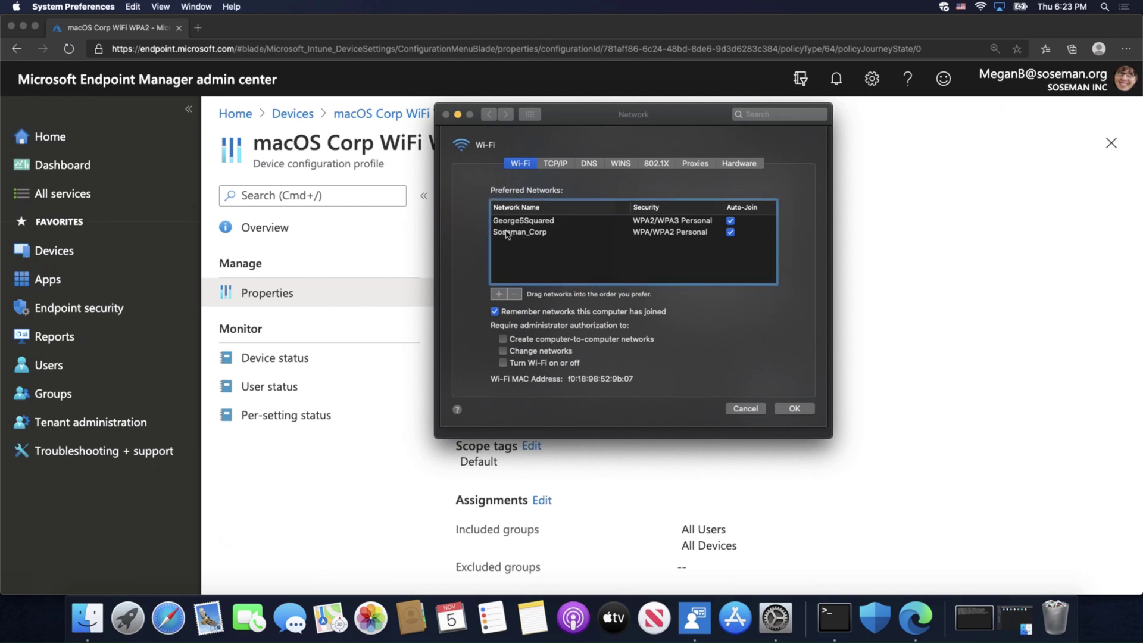
{"action": "left_click", "coordinate": [737, 410]}
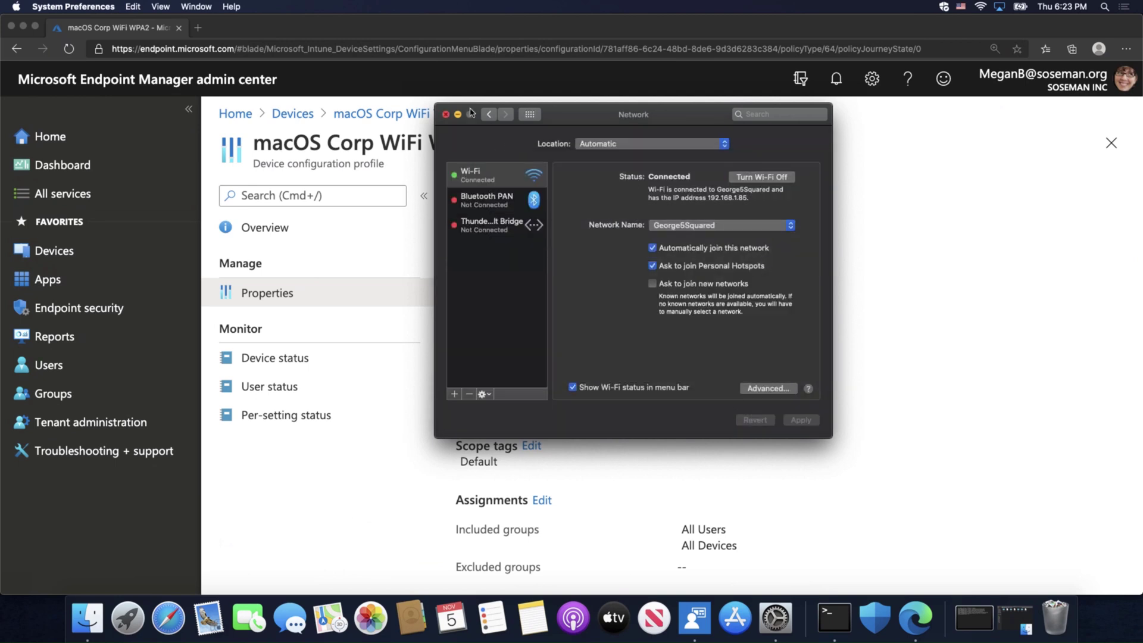
{"action": "key", "text": "super+q"}
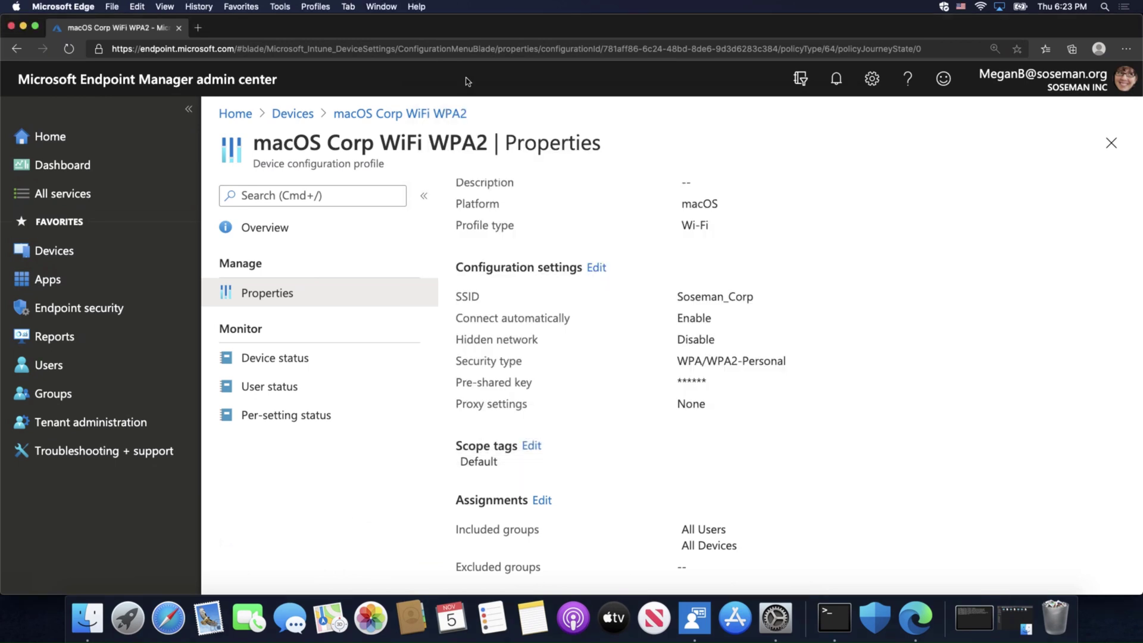
Return to the configuration profiles list and start creating a new profile.
{"action": "left_click", "coordinate": [467, 118]}
{"action": "left_click", "coordinate": [307, 119]}
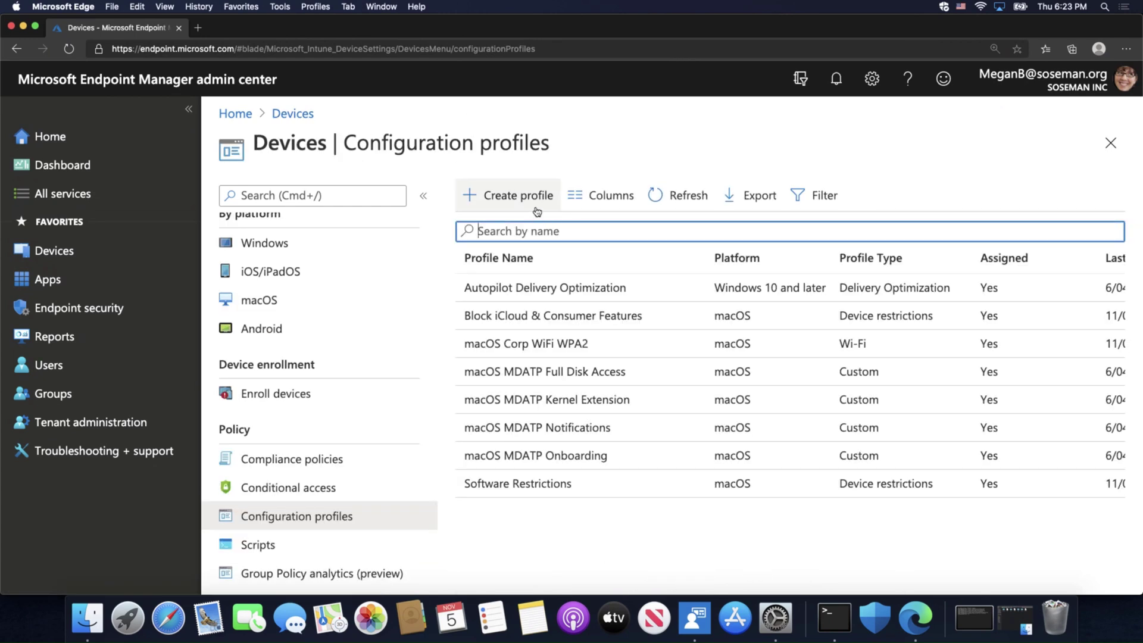
{"action": "left_click", "coordinate": [517, 195]}
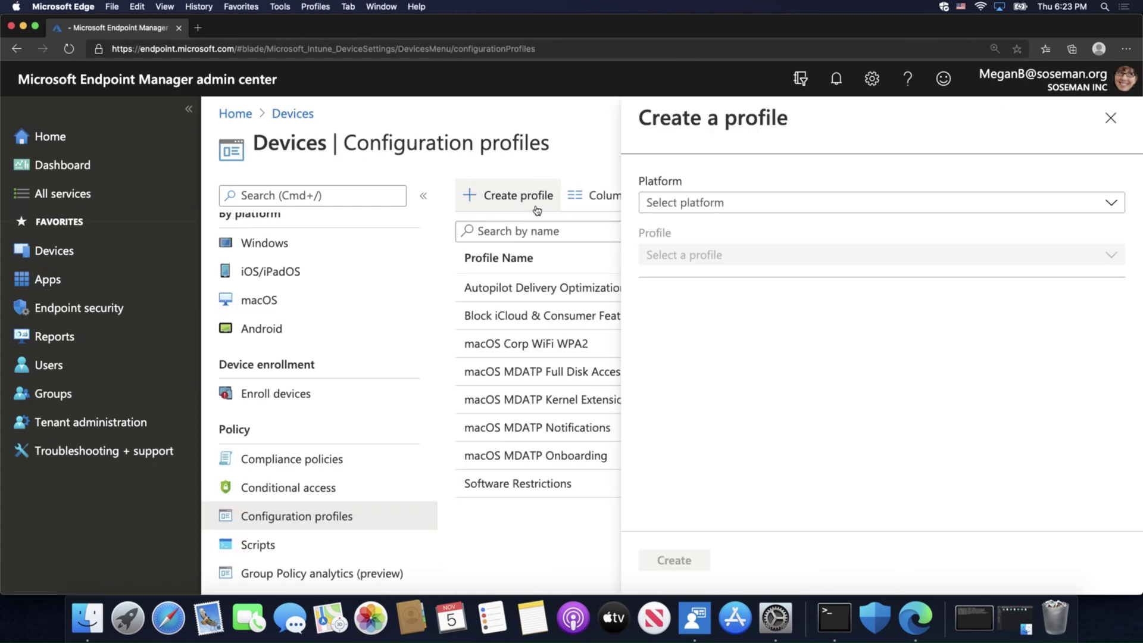
Choose macOS as the platform and Wi-Fi as the profile type.
{"action": "left_click", "coordinate": [719, 210]}
{"action": "left_click", "coordinate": [719, 316]}
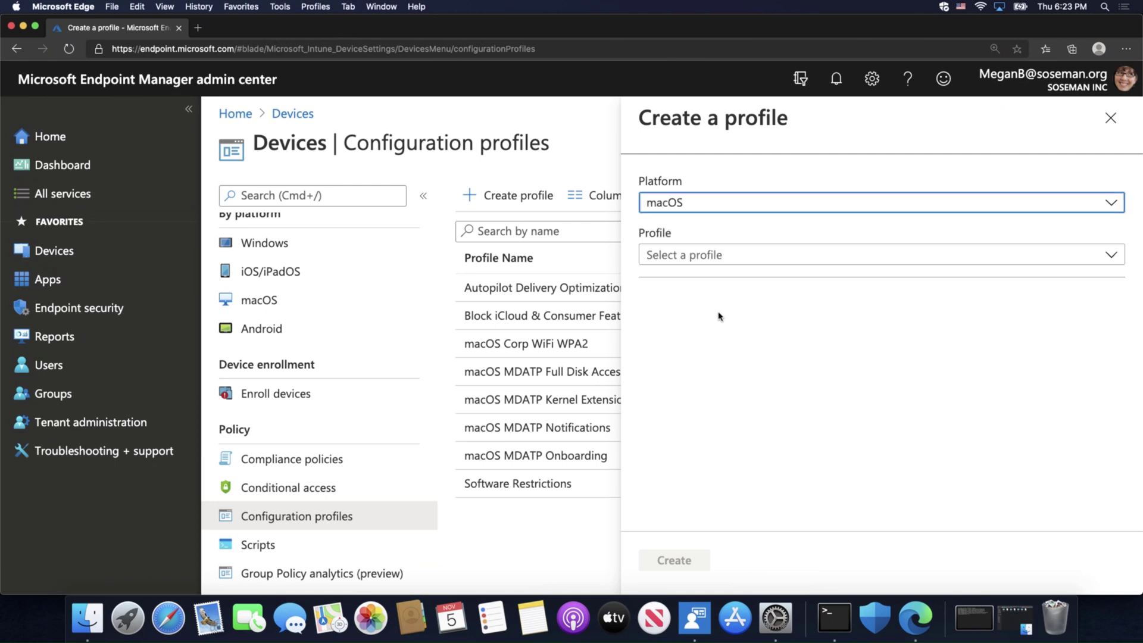
{"action": "left_click", "coordinate": [722, 261]}
{"action": "scroll", "coordinate": [723, 417], "scroll_direction": "down", "scroll_amount": 3}
{"action": "left_click", "coordinate": [721, 502]}
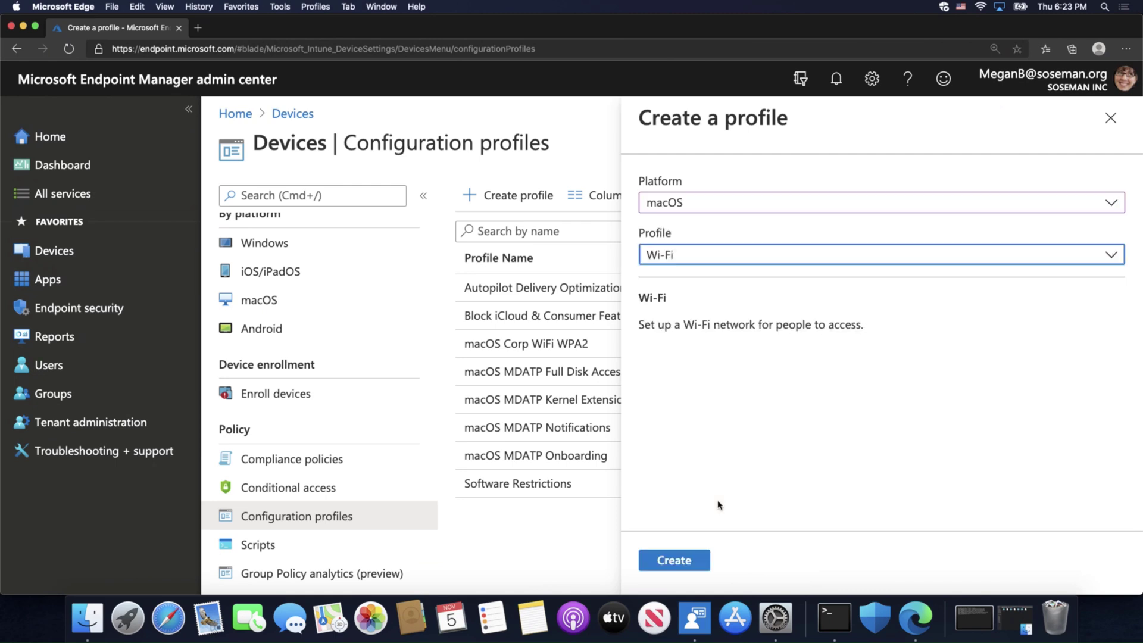
Create the macOS Wi-Fi profile named 'macOS Enterprise Wifi' and continue to Configuration settings.
{"action": "left_click", "coordinate": [697, 560]}
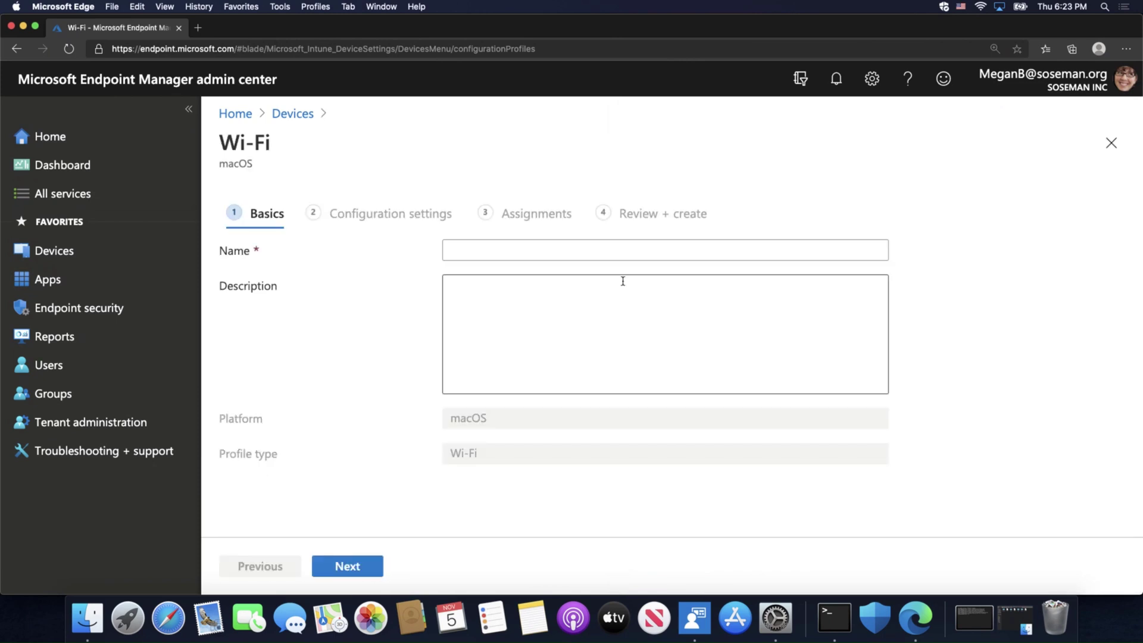
{"action": "left_click", "coordinate": [627, 254]}
{"action": "type", "text": "macO"}
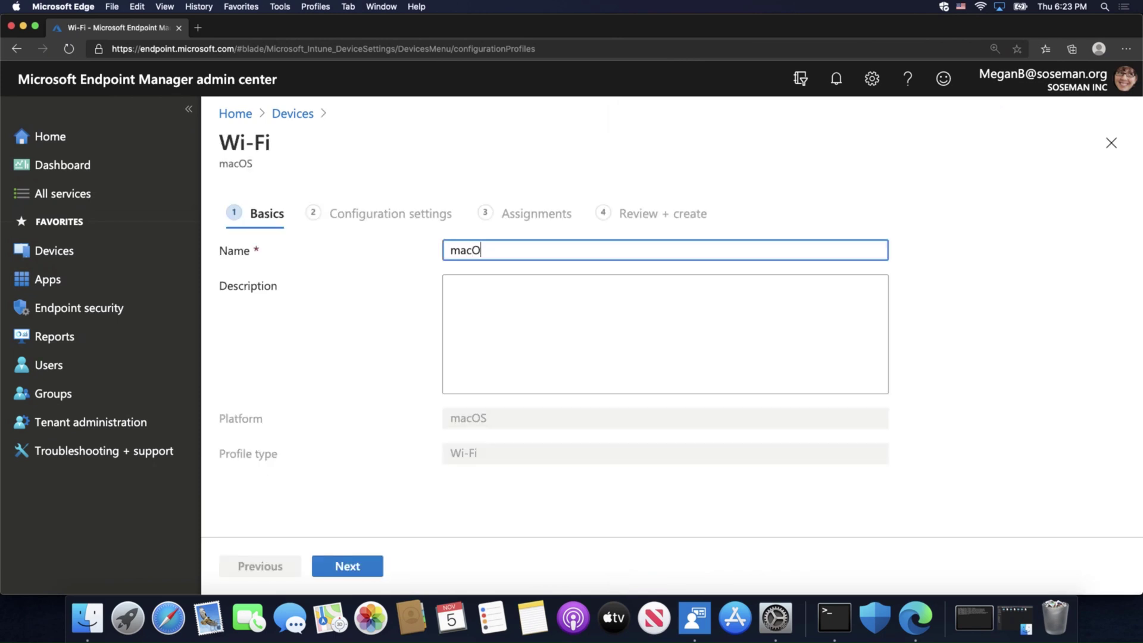
{"action": "type", "text": "S Enterprise Wifi"}
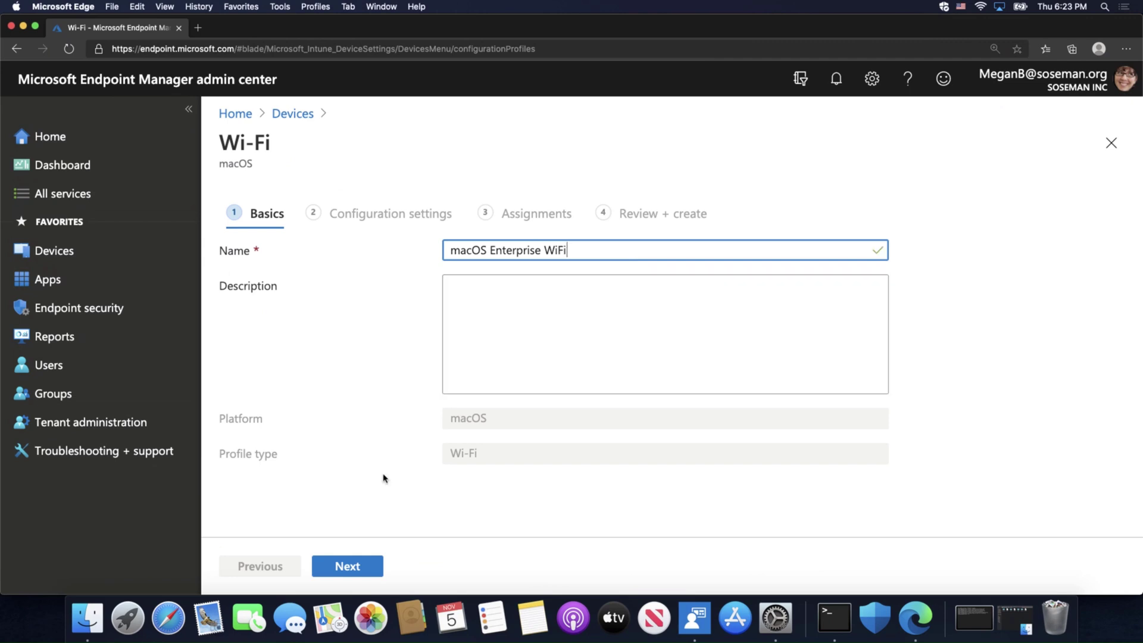
{"action": "left_click", "coordinate": [359, 568]}
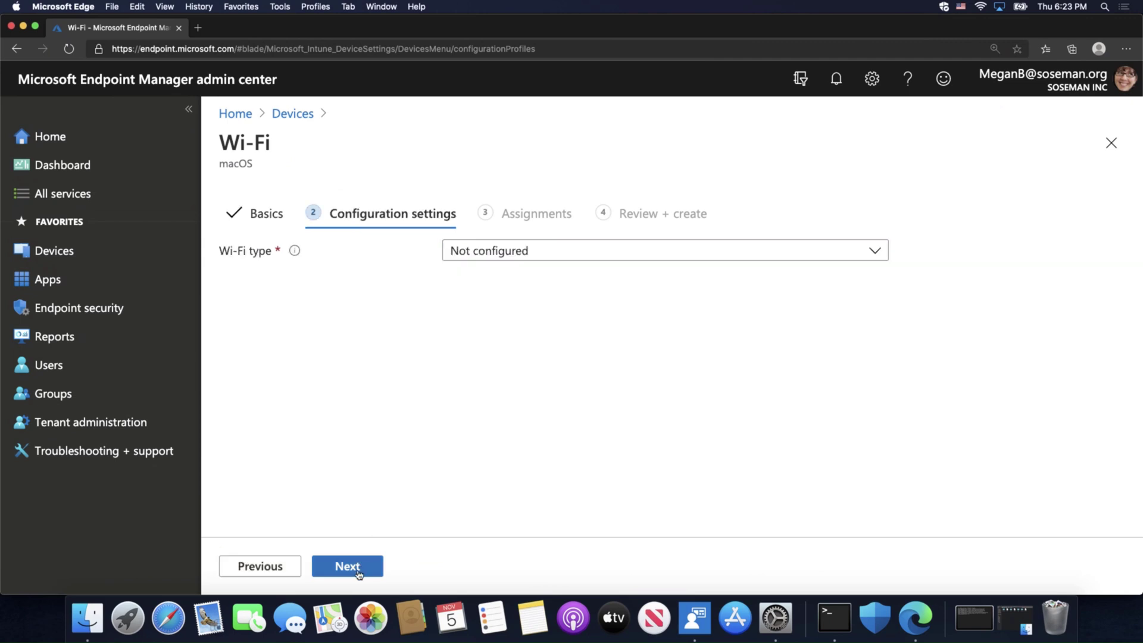
Set Wi-Fi type Enterprise, SSID Soseman_Enterprise, and enable Connect automatically.
{"action": "left_click", "coordinate": [510, 250]}
{"action": "left_click", "coordinate": [510, 332]}
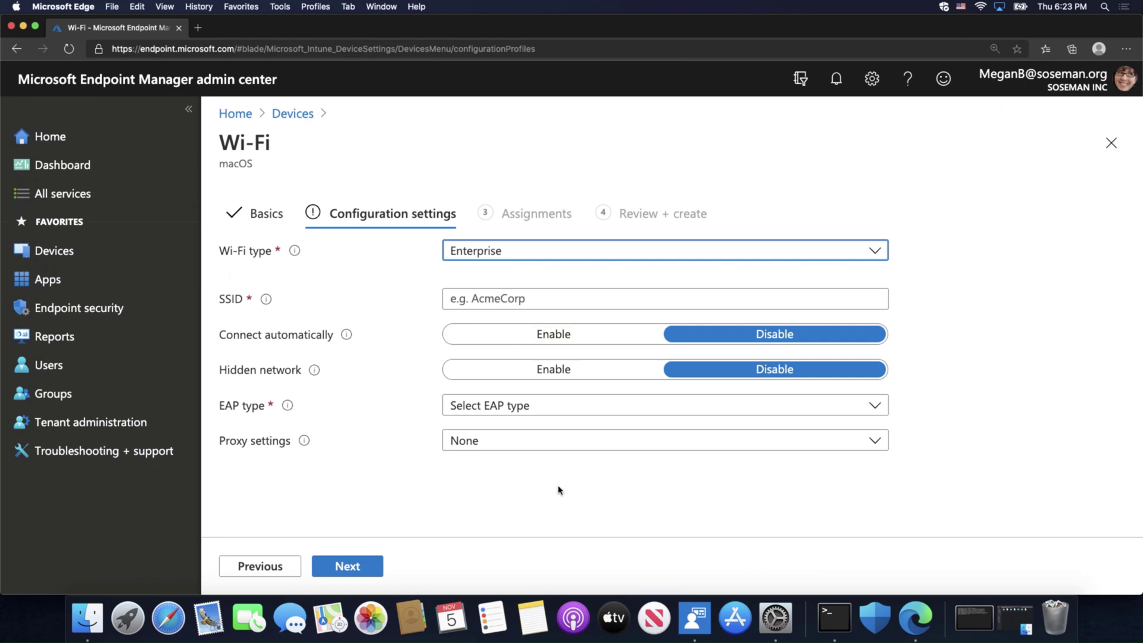
{"action": "left_click", "coordinate": [572, 296]}
{"action": "type", "text": "Soseman"}
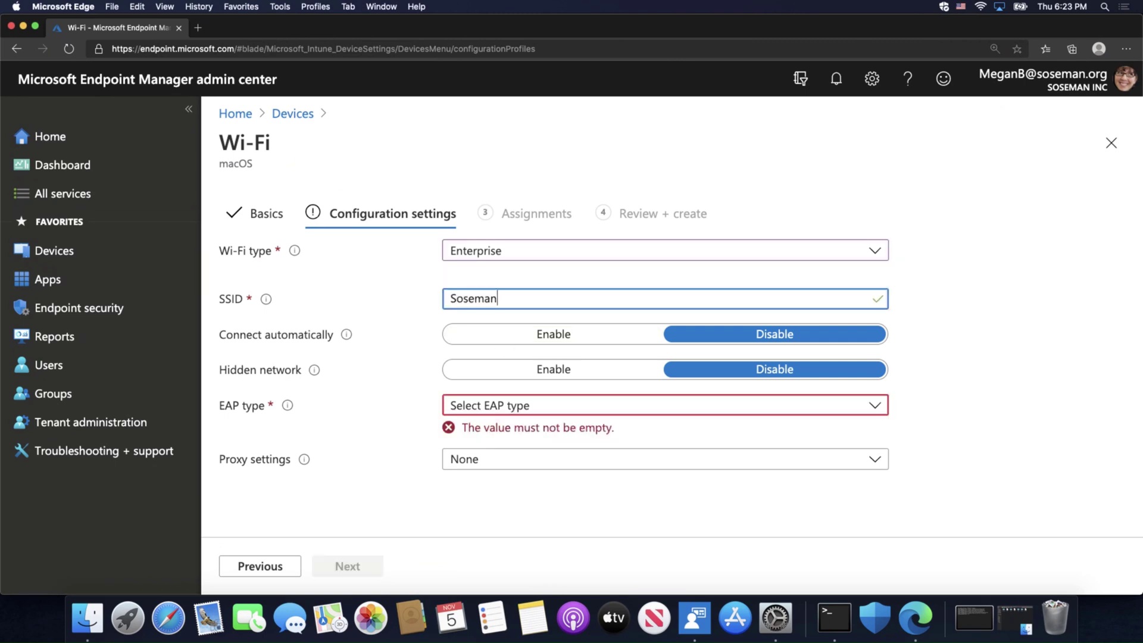
{"action": "type", "text": "_Xor"}
{"action": "type", "text": "erprise"}
{"action": "left_click", "coordinate": [533, 337]}
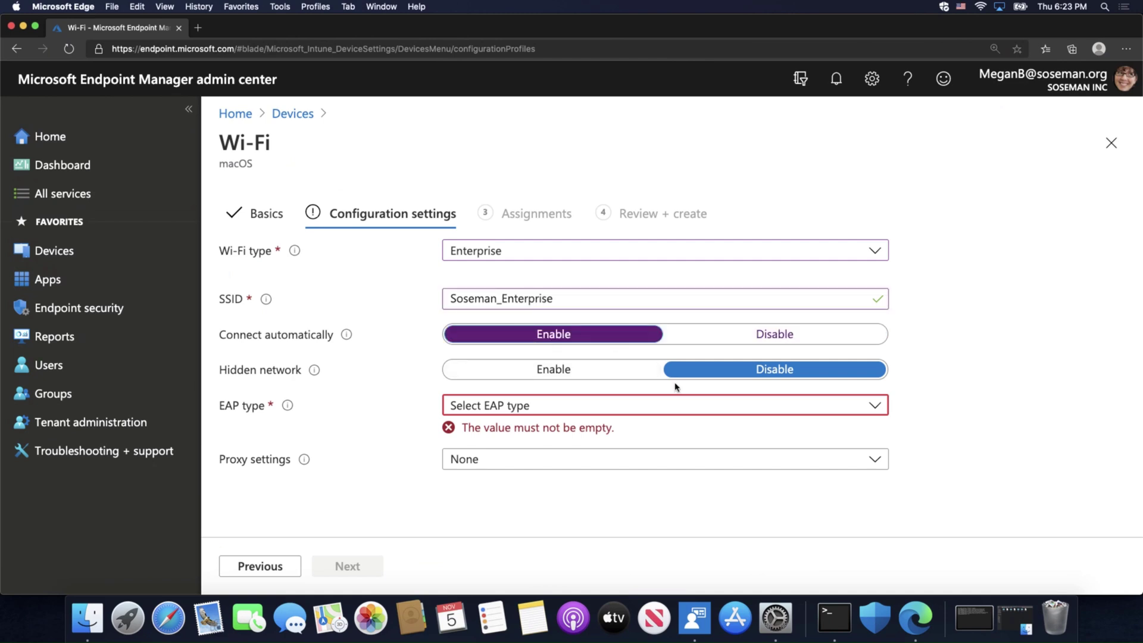
Select PEAP as the EAP type and scroll through its settings.
{"action": "left_click", "coordinate": [679, 409]}
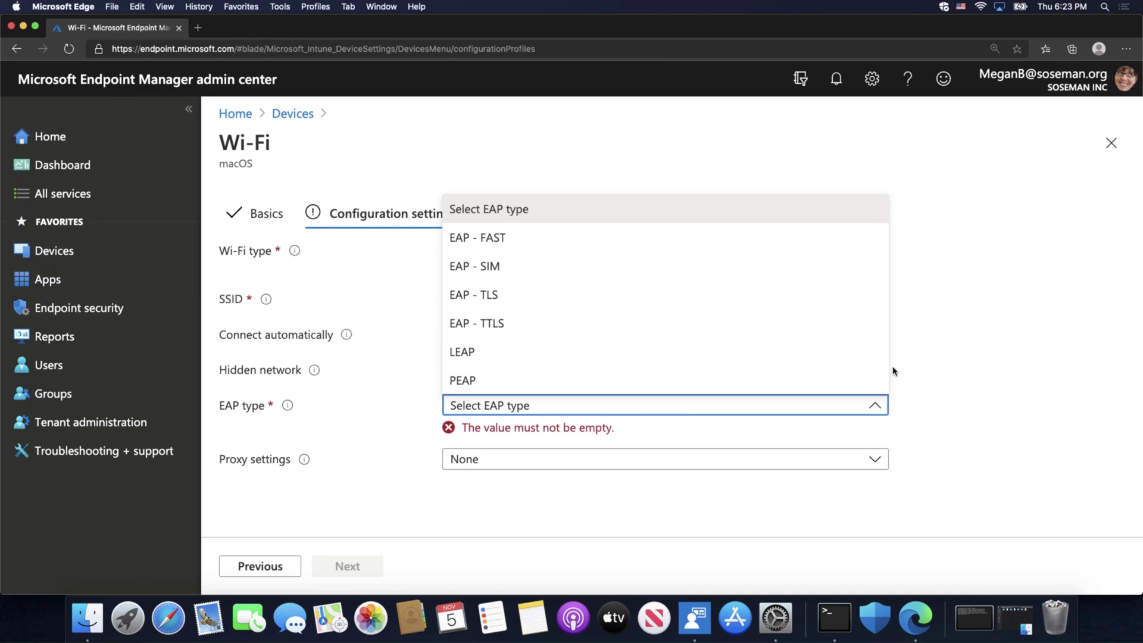
{"action": "left_click", "coordinate": [837, 380]}
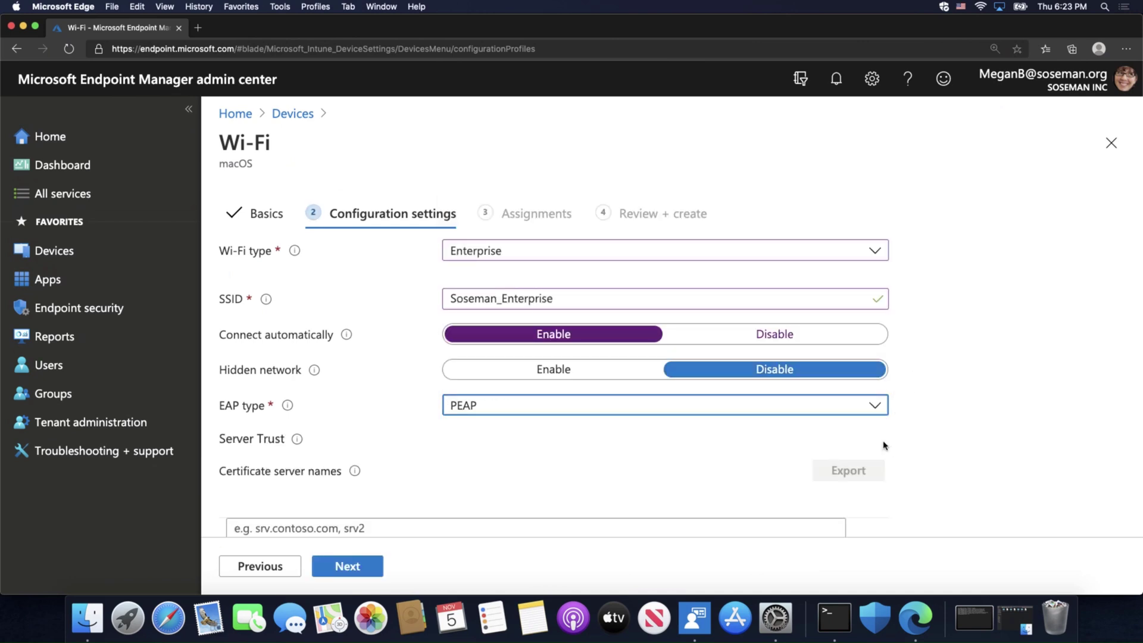
{"action": "scroll", "coordinate": [919, 440], "scroll_direction": "down", "scroll_amount": 2}
{"action": "scroll", "coordinate": [919, 440], "scroll_direction": "down", "scroll_amount": 5}
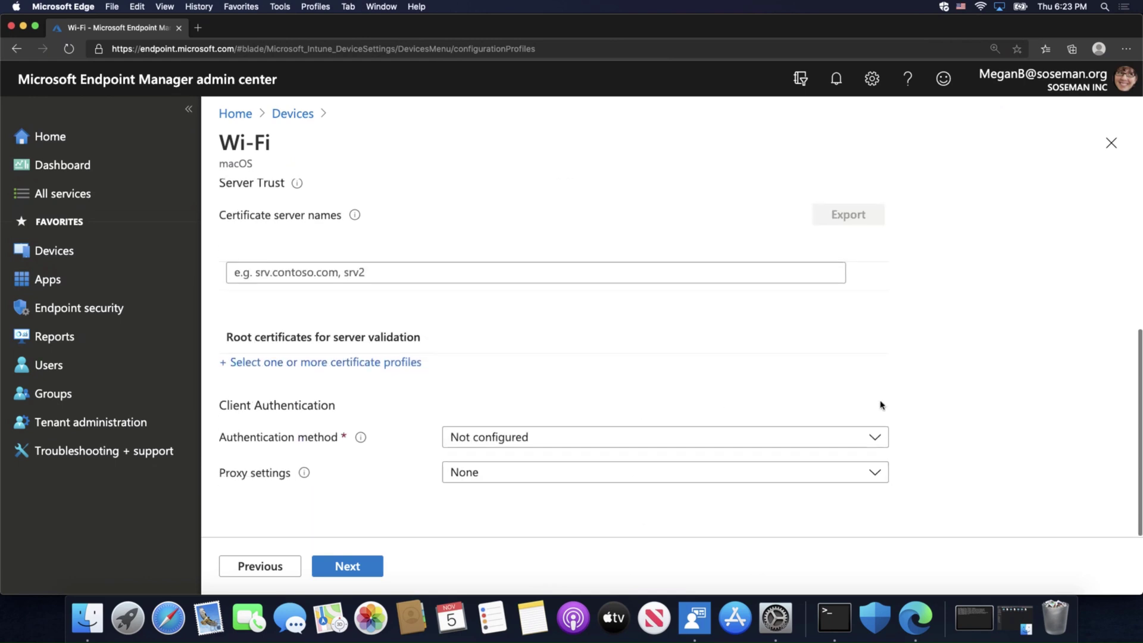
{"action": "scroll", "coordinate": [893, 408], "scroll_direction": "up", "scroll_amount": 2}
{"action": "scroll", "coordinate": [893, 407], "scroll_direction": "up", "scroll_amount": 2}
{"action": "scroll", "coordinate": [895, 413], "scroll_direction": "down", "scroll_amount": 4}
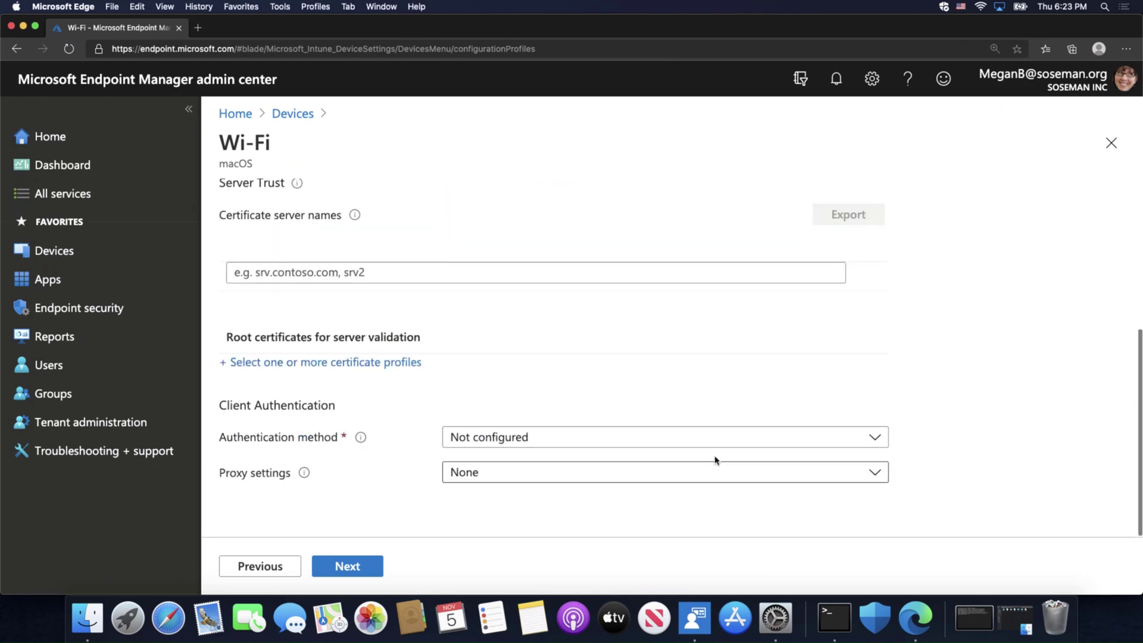
{"action": "scroll", "coordinate": [906, 334], "scroll_direction": "up", "scroll_amount": 7}
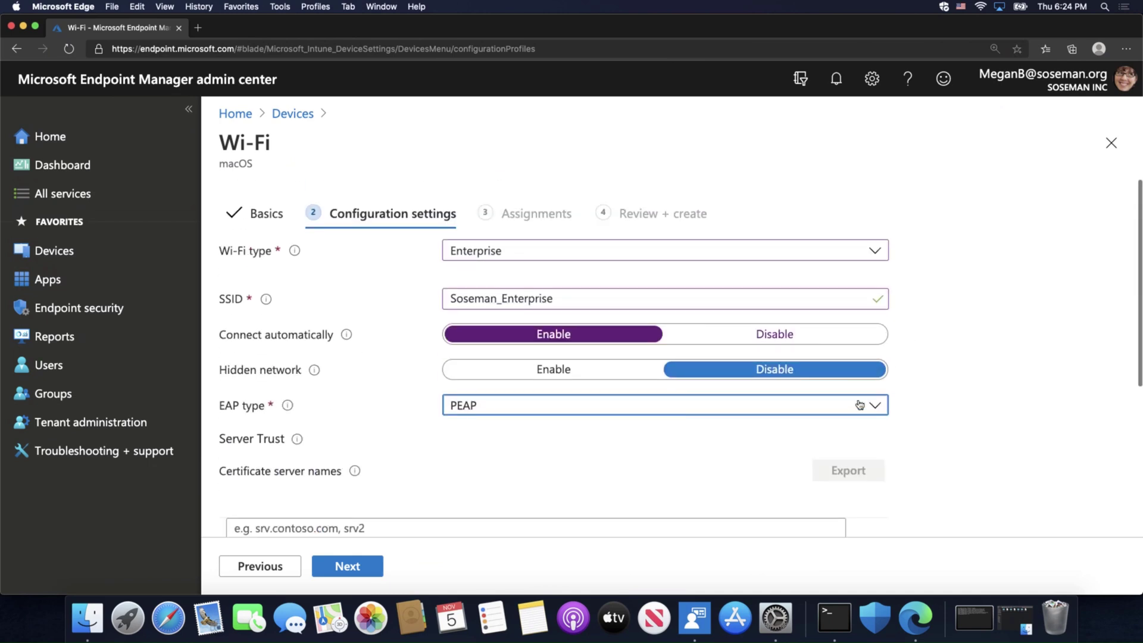
Switch the EAP type to LEAP, then settle on EAP - FAST.
{"action": "left_click", "coordinate": [862, 408]}
{"action": "left_click", "coordinate": [846, 352]}
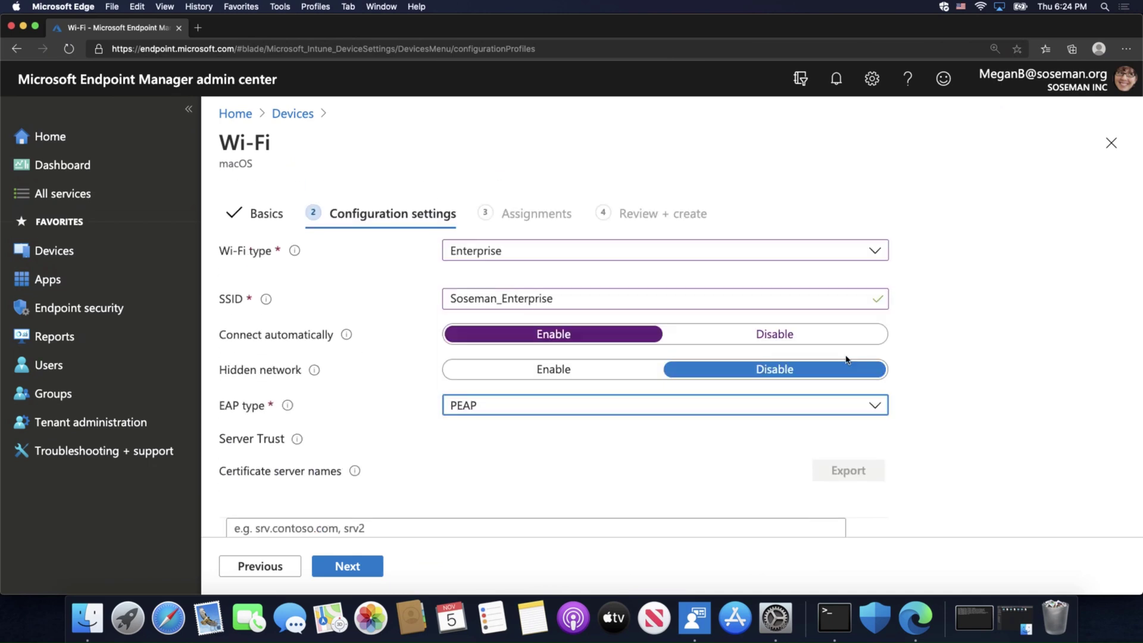
{"action": "left_click", "coordinate": [875, 405]}
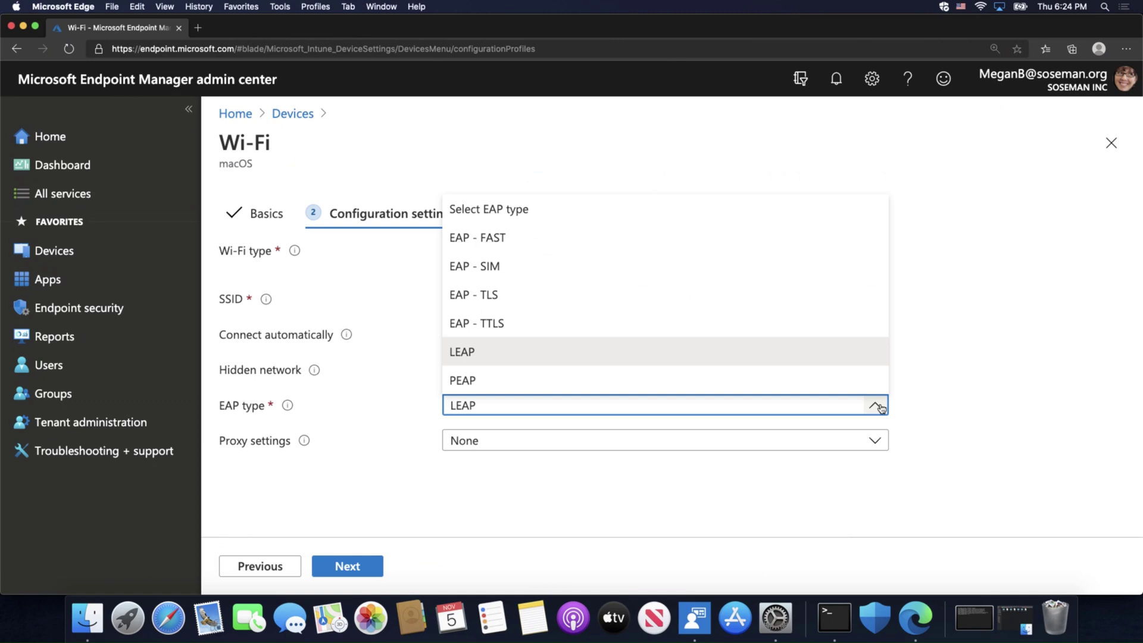
{"action": "left_click", "coordinate": [819, 241]}
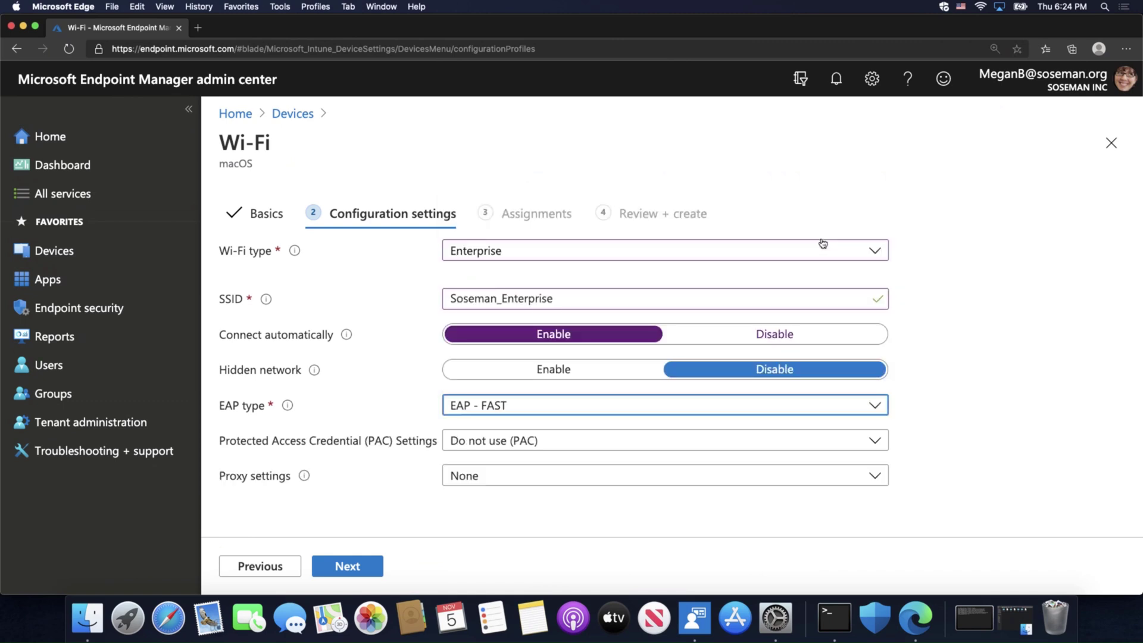
{"action": "scroll", "coordinate": [909, 401], "scroll_direction": "down", "scroll_amount": 1}
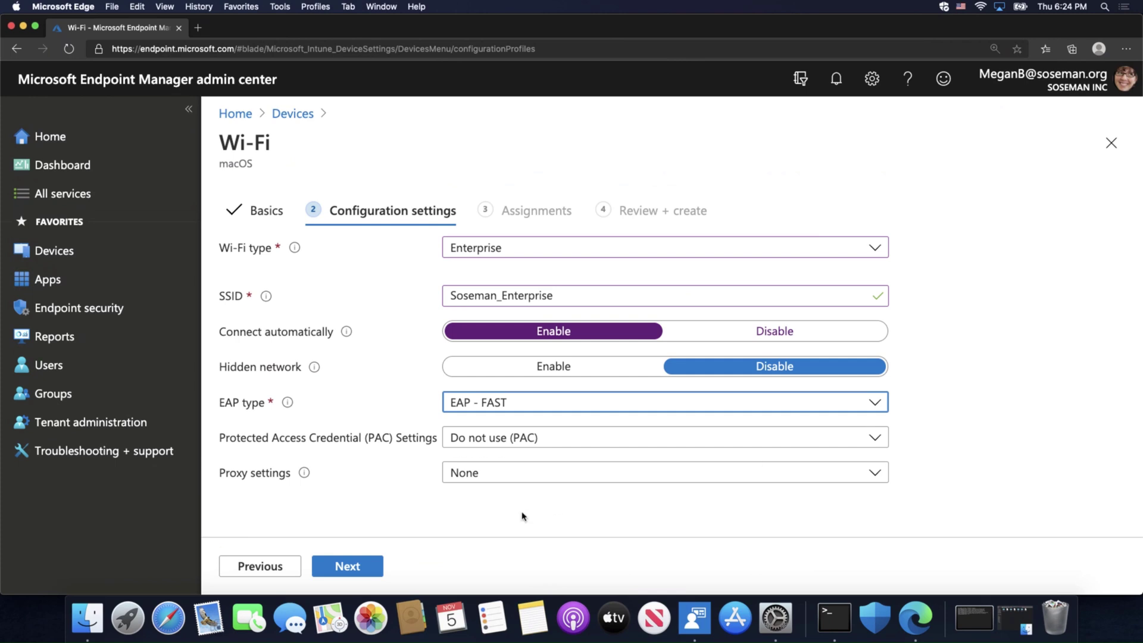
Discard the unfinished enterprise Wi-Fi profile and start another new profile.
{"action": "left_click", "coordinate": [1102, 149]}
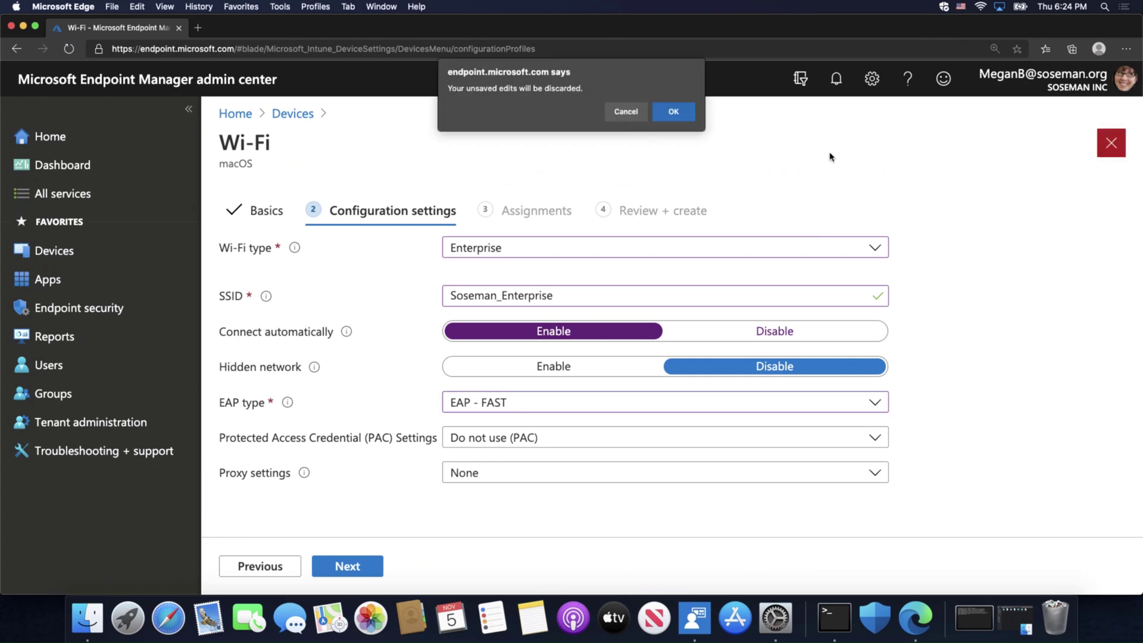
{"action": "left_click", "coordinate": [682, 117]}
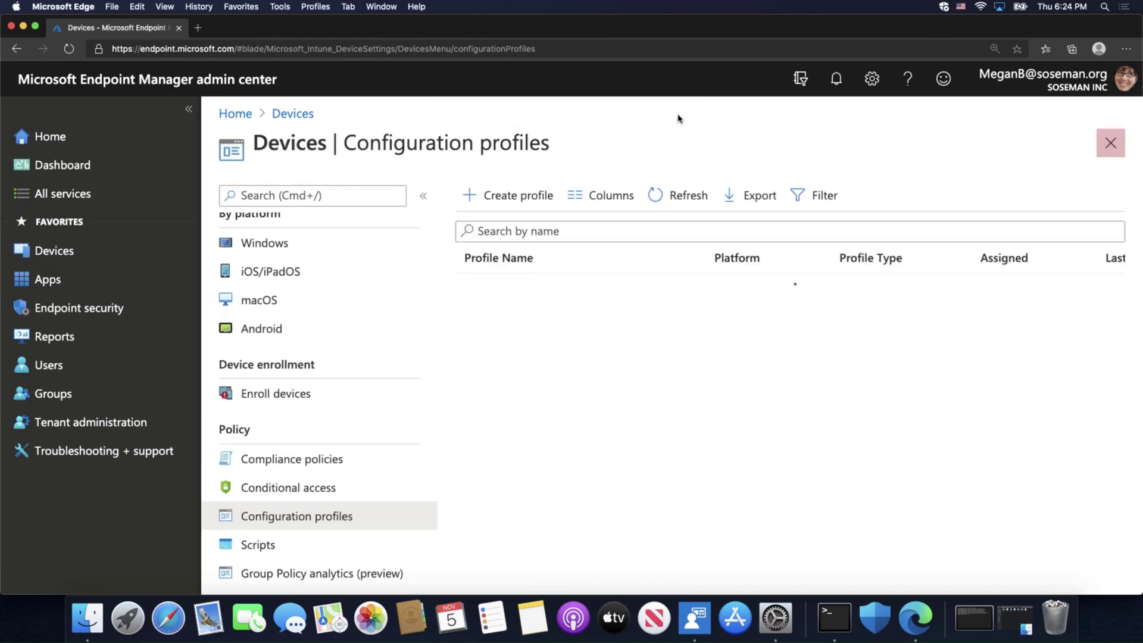
{"action": "left_click", "coordinate": [545, 201]}
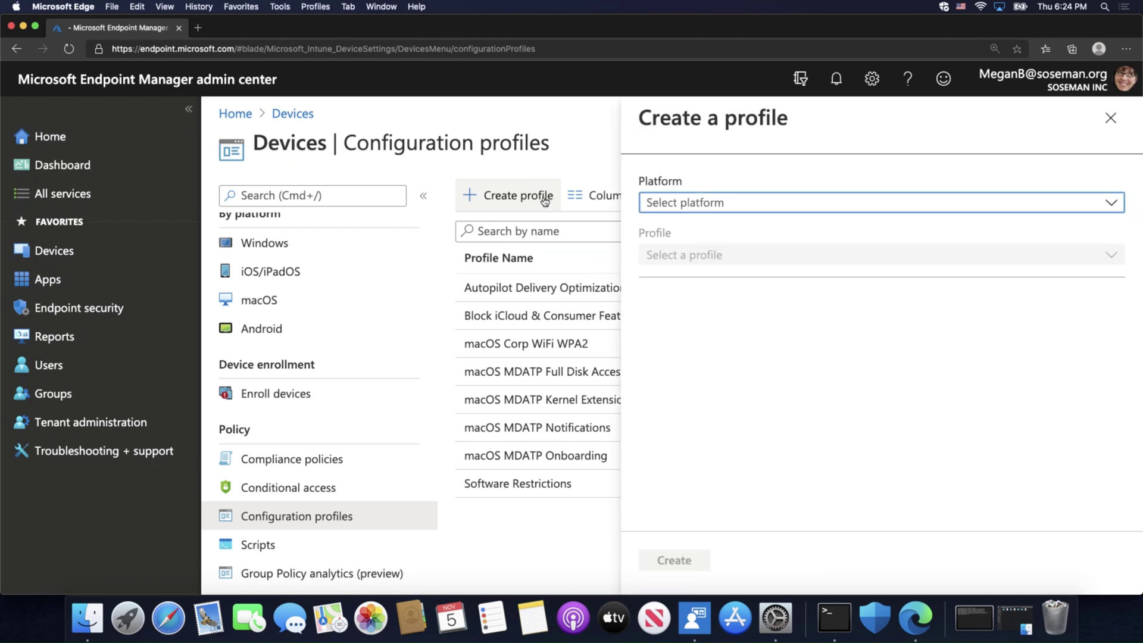
Pick macOS, view its profile types, then discard the new profile pane.
{"action": "left_click", "coordinate": [780, 206]}
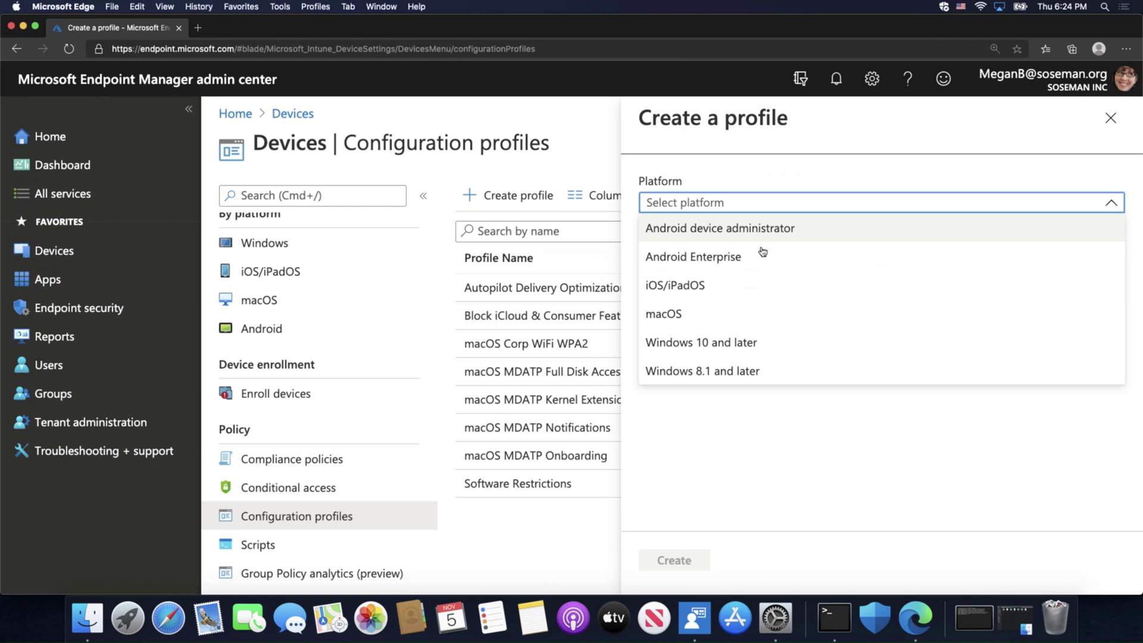
{"action": "left_click", "coordinate": [740, 314]}
{"action": "left_click", "coordinate": [740, 255]}
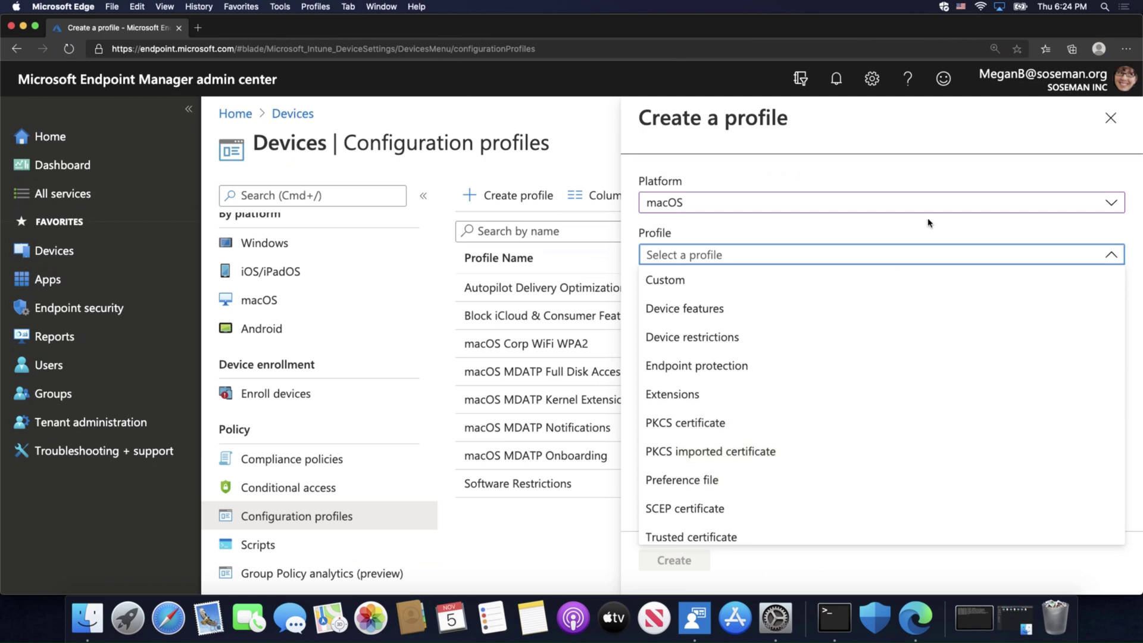
{"action": "left_click", "coordinate": [1110, 118]}
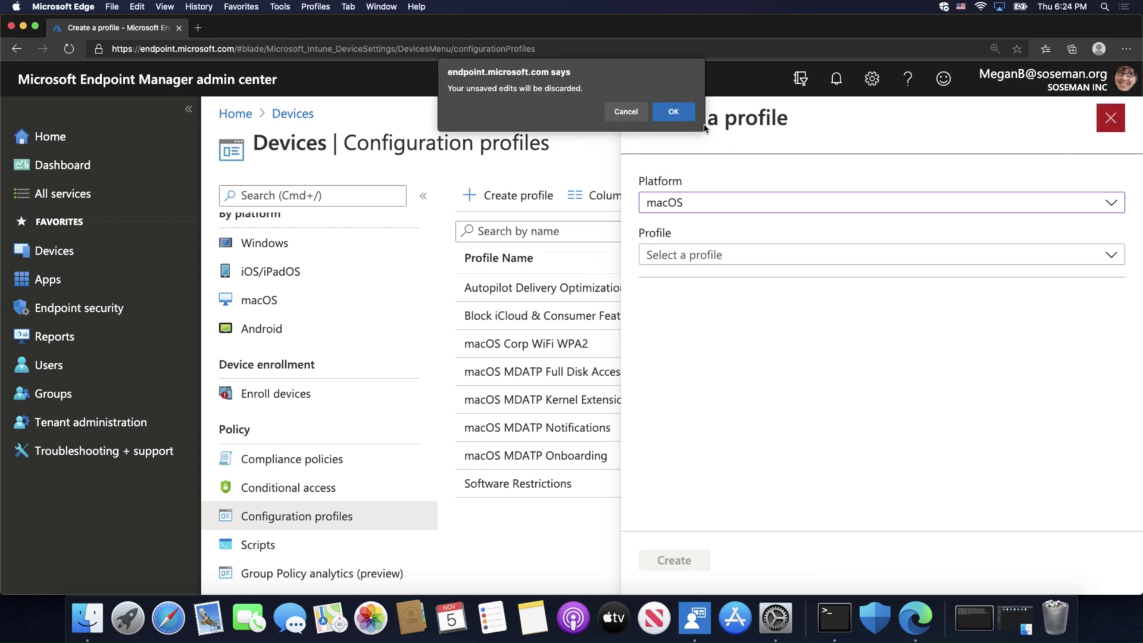
{"action": "left_click", "coordinate": [684, 116]}
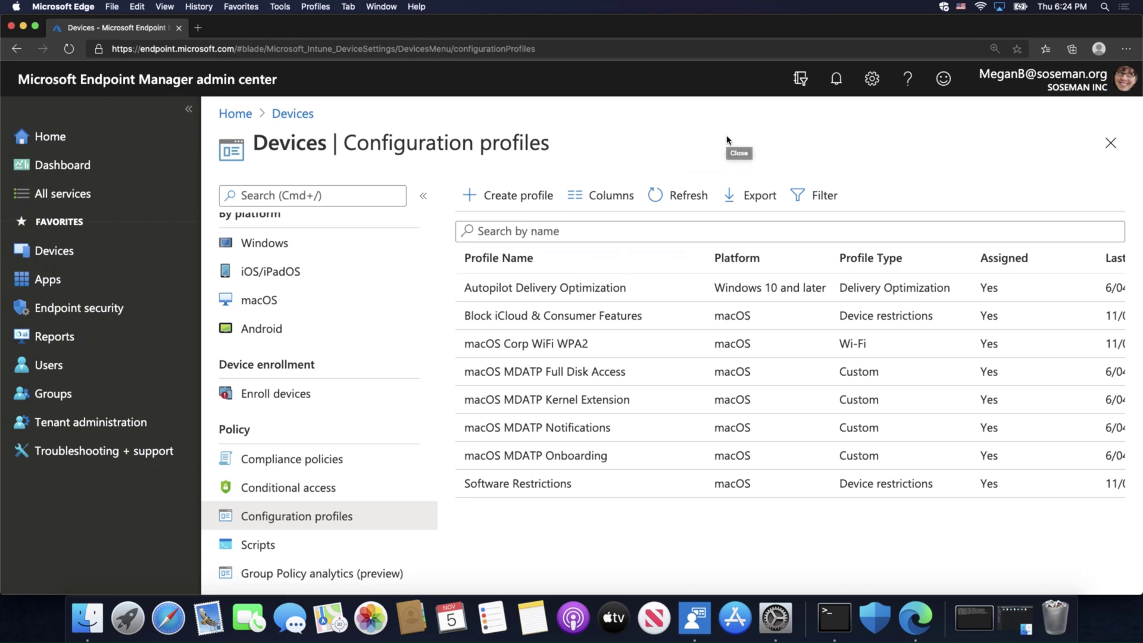